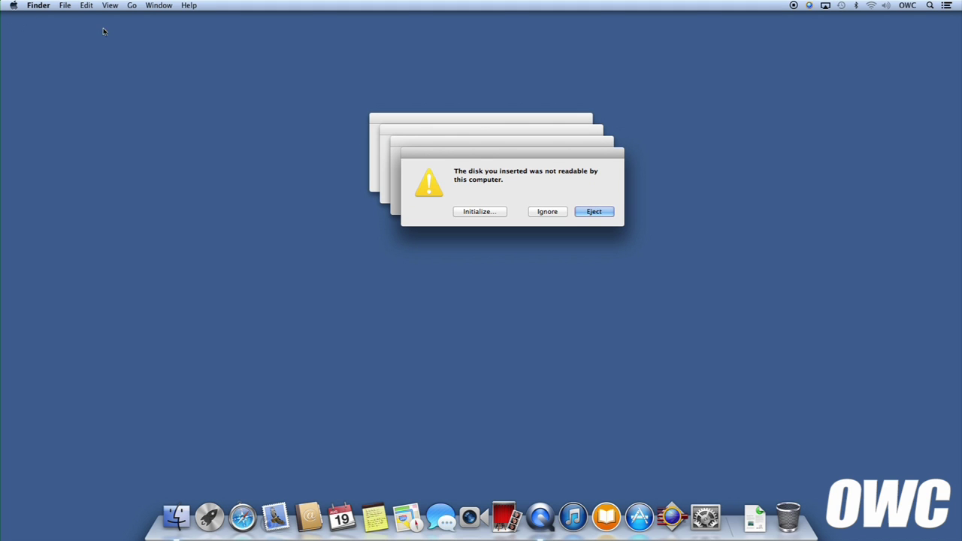
# Ignore all four 'disk not readable' alerts without ejecting, then launch SoftRAID from the Dock
pyautogui.click(543, 211)
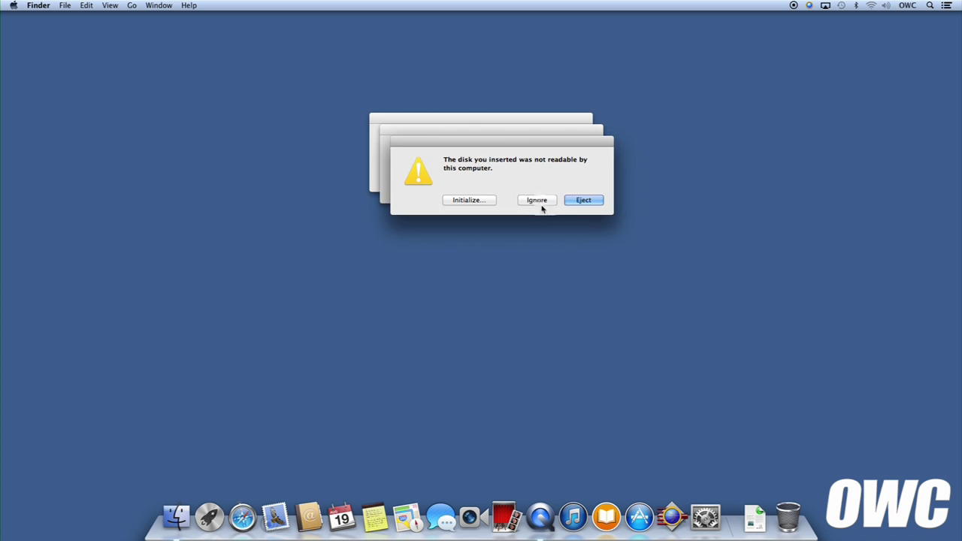
pyautogui.click(539, 201)
pyautogui.click(531, 191)
pyautogui.click(521, 180)
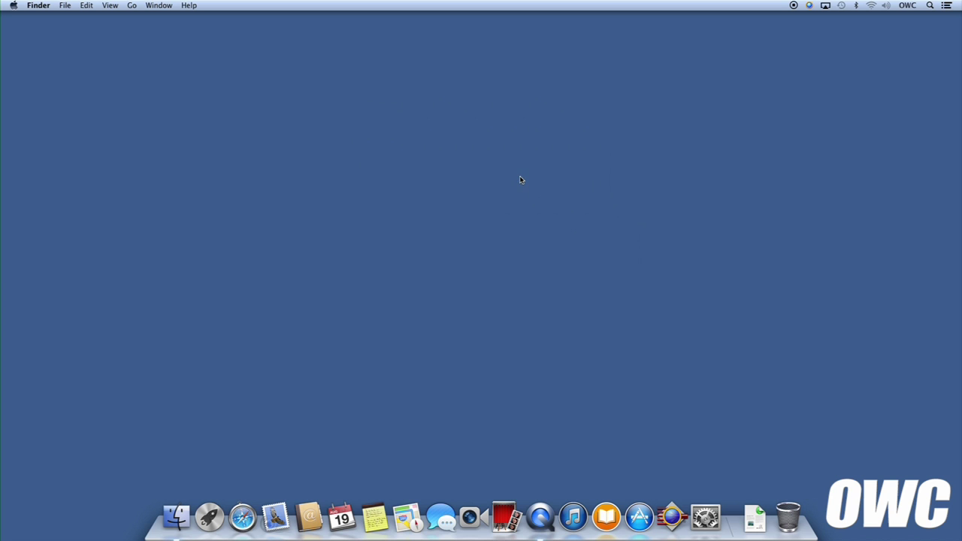
pyautogui.click(675, 512)
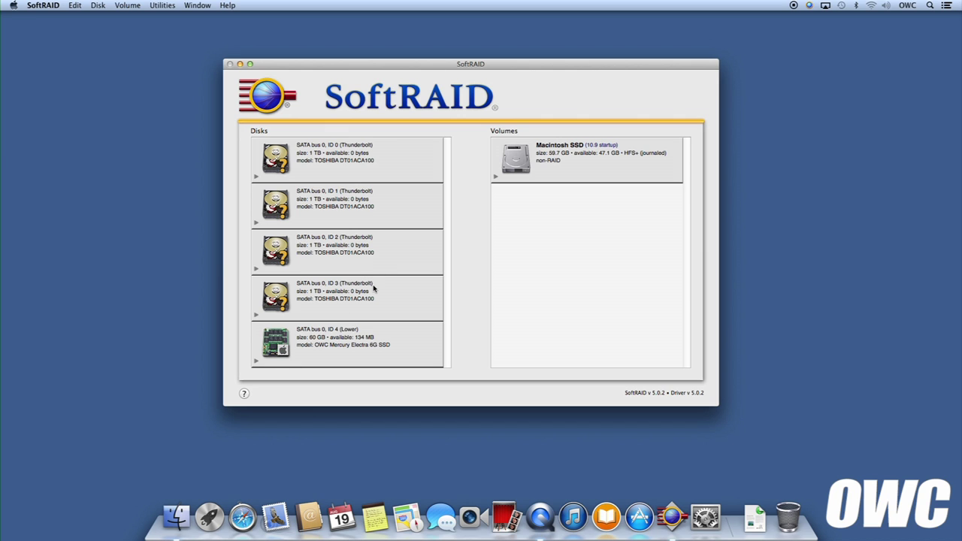
pyautogui.click(374, 297)
pyautogui.rightClick(376, 298)
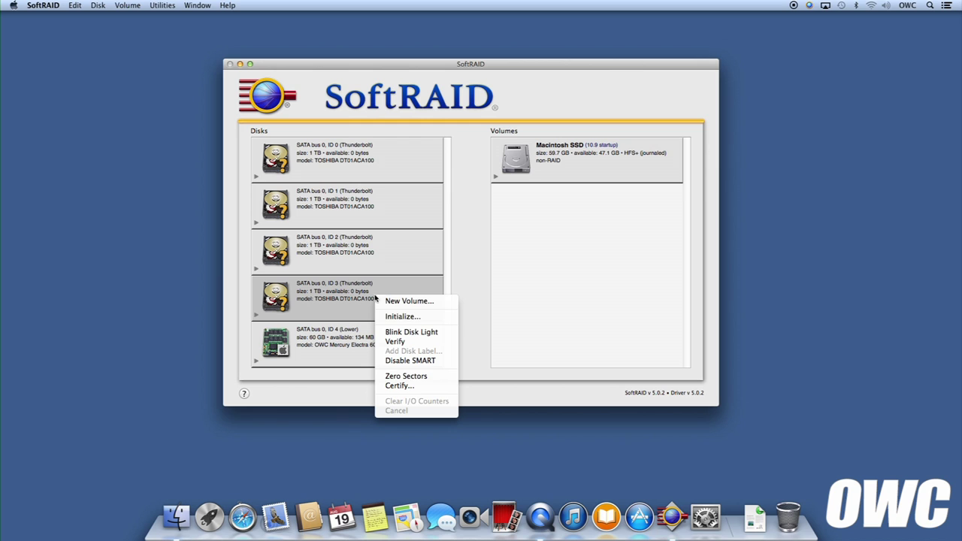
pyautogui.click(411, 332)
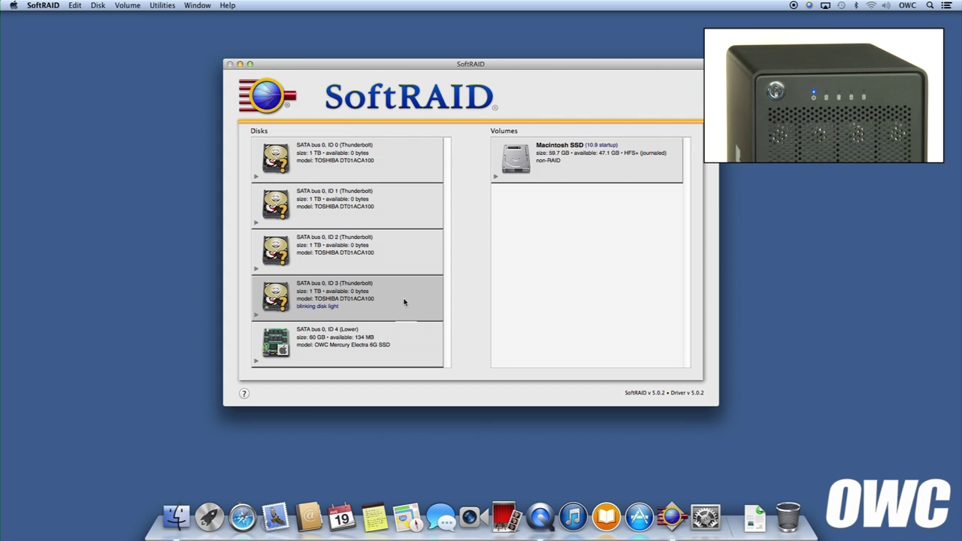
pyautogui.rightClick(406, 300)
pyautogui.click(420, 334)
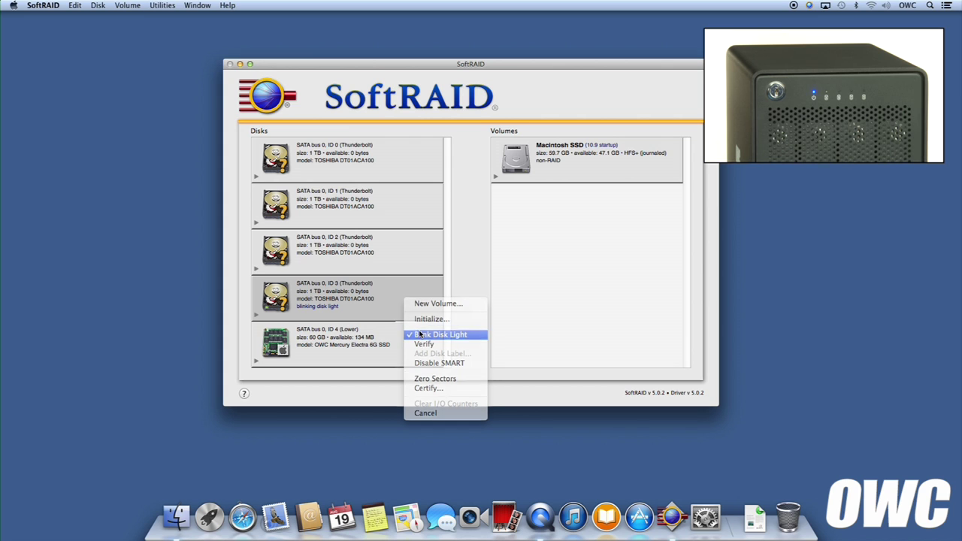
pyautogui.rightClick(382, 253)
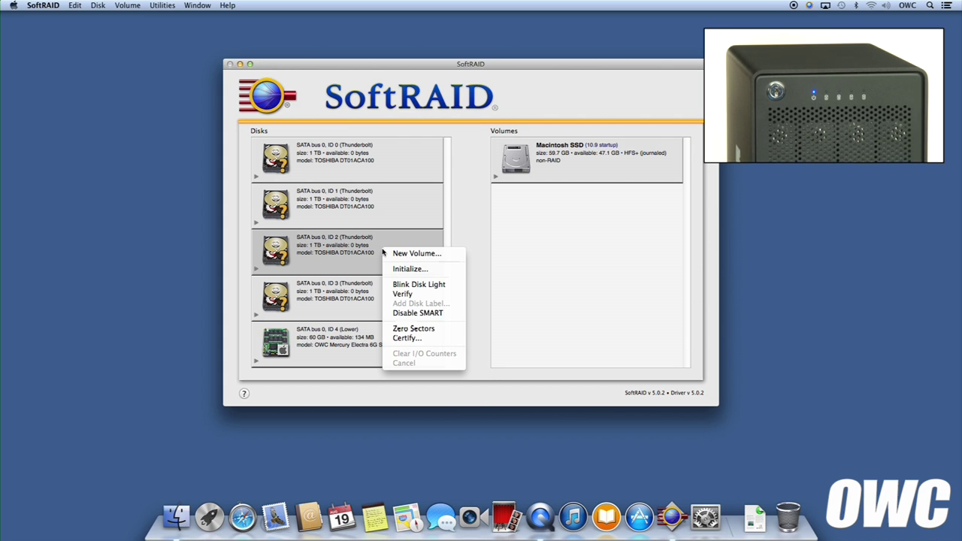
pyautogui.click(404, 287)
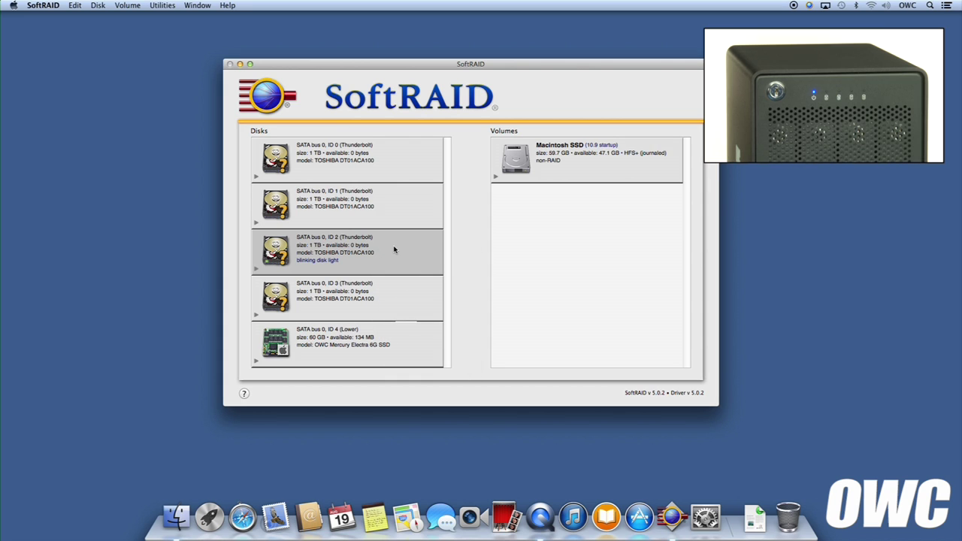
pyautogui.rightClick(394, 249)
pyautogui.click(415, 283)
pyautogui.rightClick(398, 211)
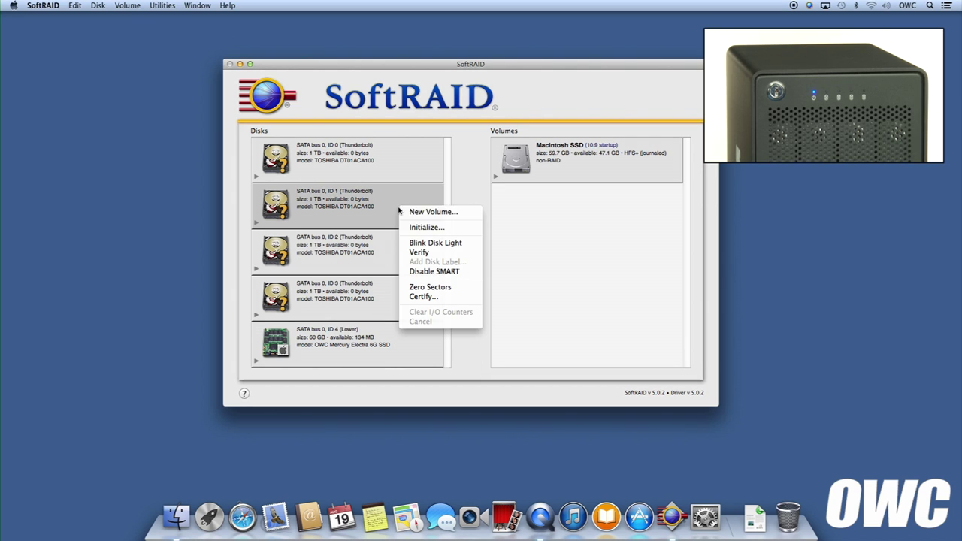
pyautogui.click(423, 244)
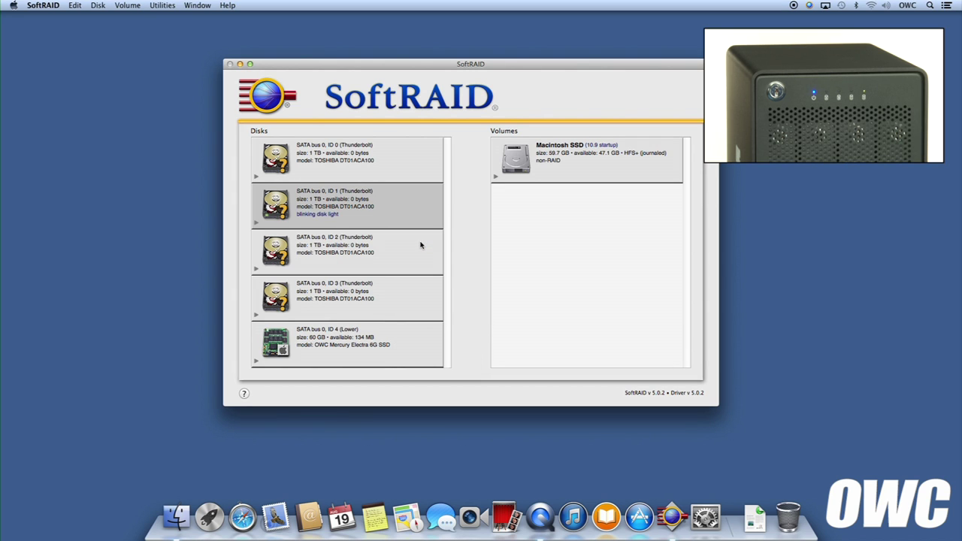
pyautogui.rightClick(396, 201)
pyautogui.click(412, 236)
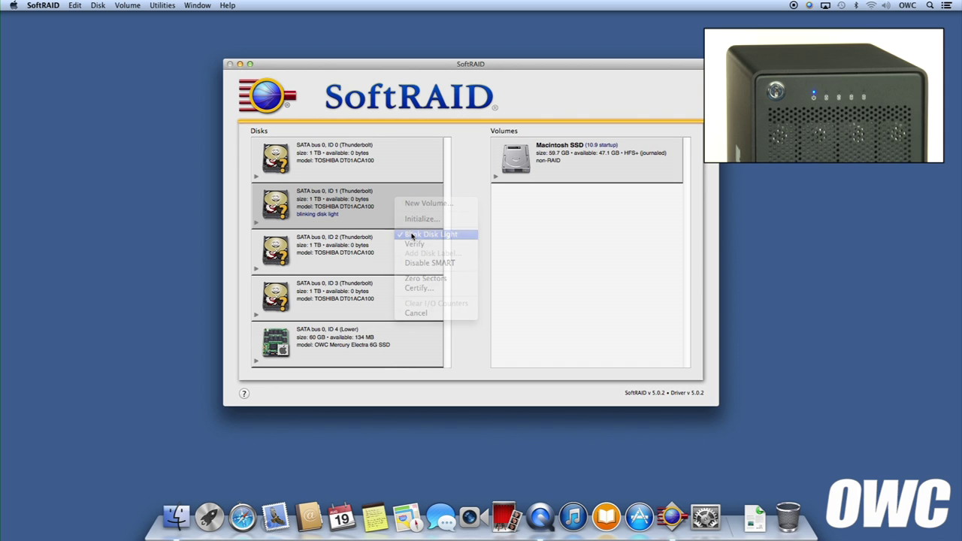
pyautogui.rightClick(400, 170)
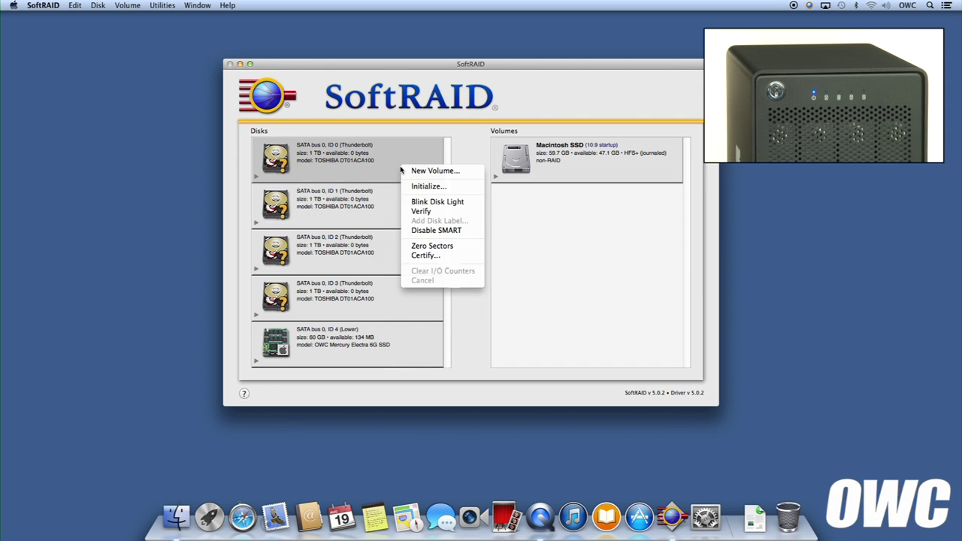
pyautogui.click(425, 203)
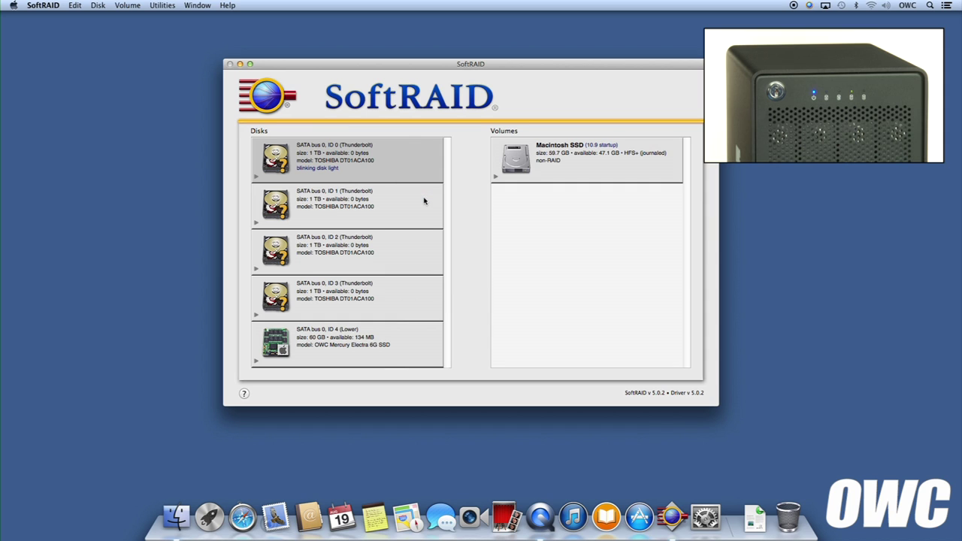
pyautogui.rightClick(401, 155)
pyautogui.click(418, 192)
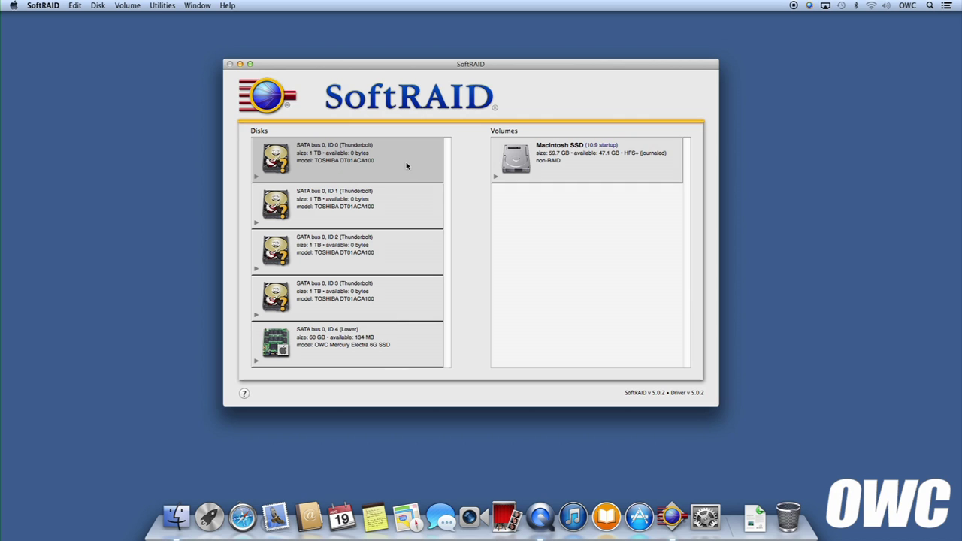
# Certify Thunderbolt disks ID 0–3 with 3 passes, confirming the overwrite and authorizing with the admin password
pyautogui.keyDown('shift'); pyautogui.click(402, 286); pyautogui.keyUp('shift')
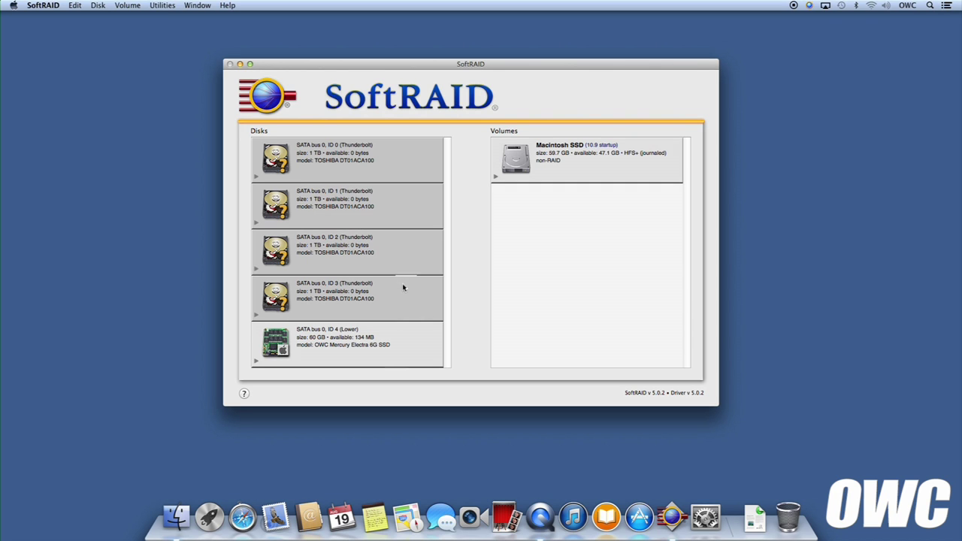
pyautogui.rightClick(403, 298)
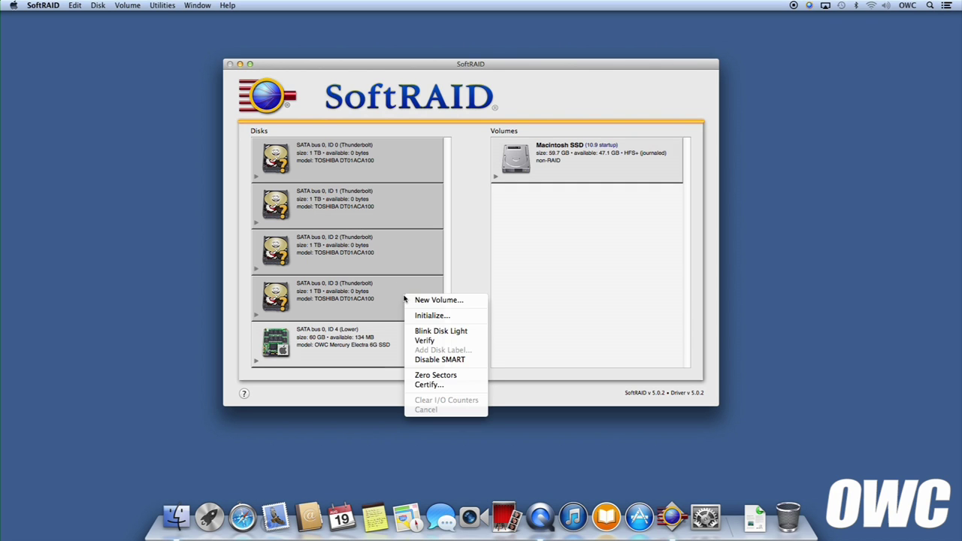
pyautogui.click(432, 384)
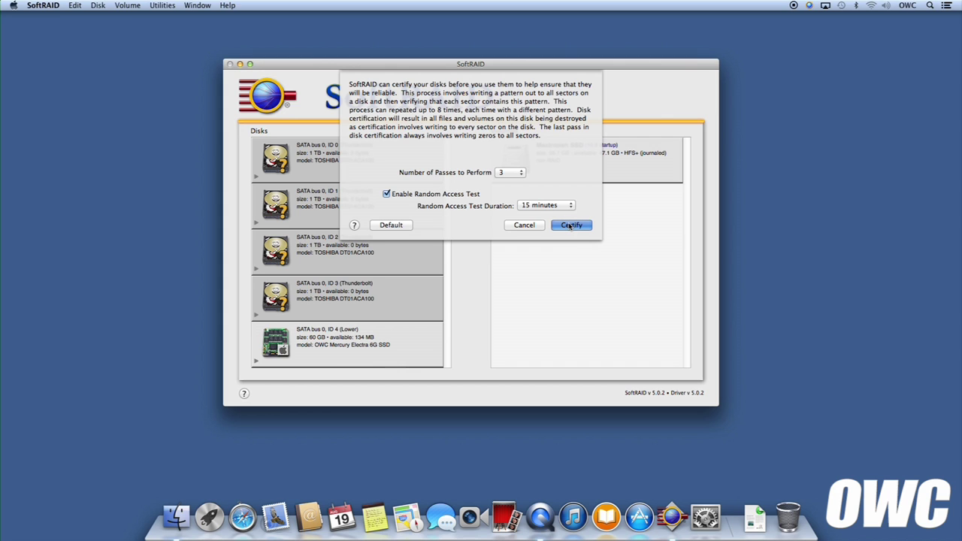
pyautogui.click(570, 225)
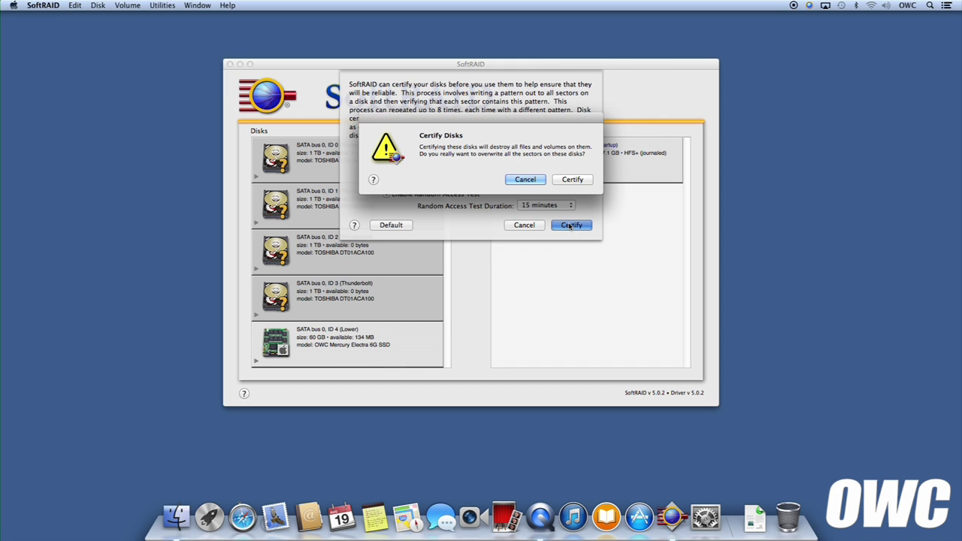
pyautogui.click(579, 181)
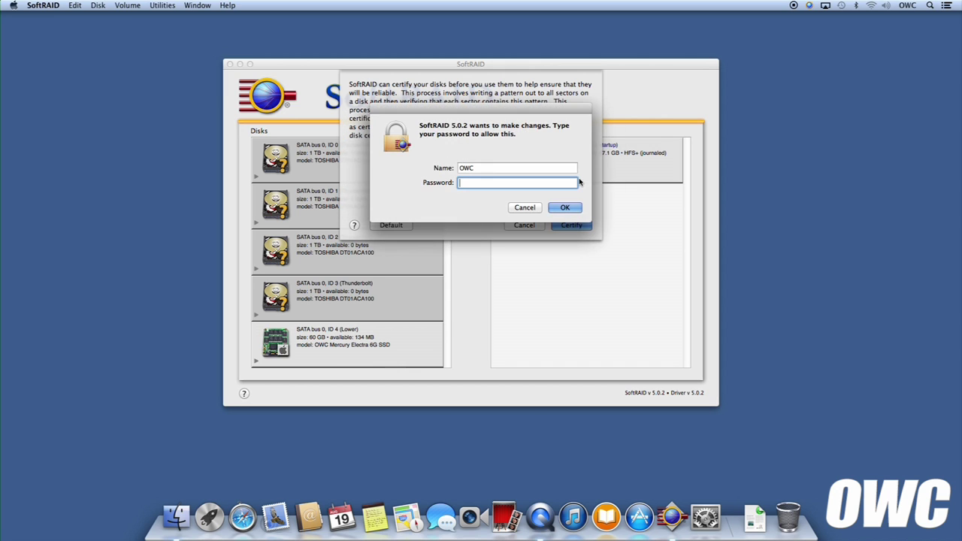
pyautogui.press('Return')
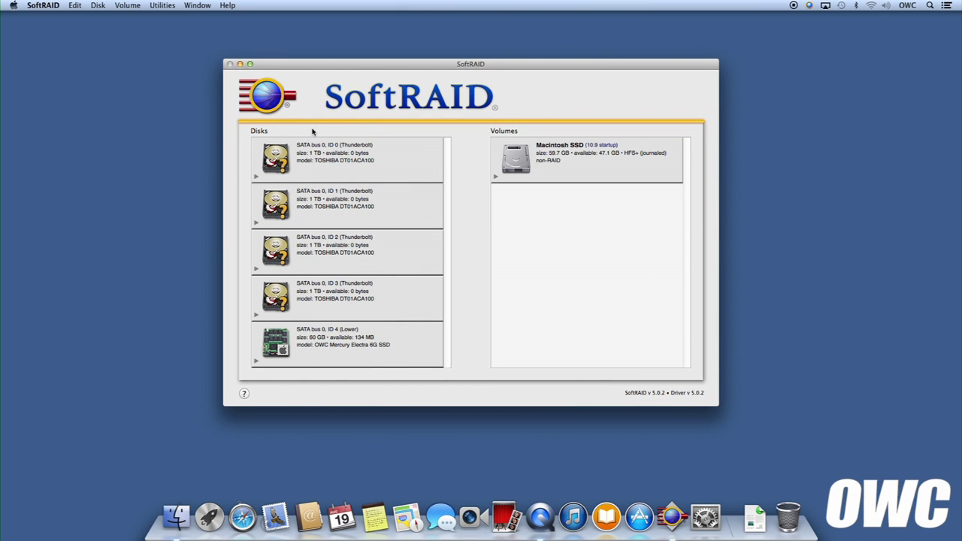
# Select disks ID 0–3 and initialize all four, confirming the Initialize prompt
pyautogui.click(330, 166)
pyautogui.keyDown('super'); pyautogui.click(323, 207); pyautogui.keyUp('super')
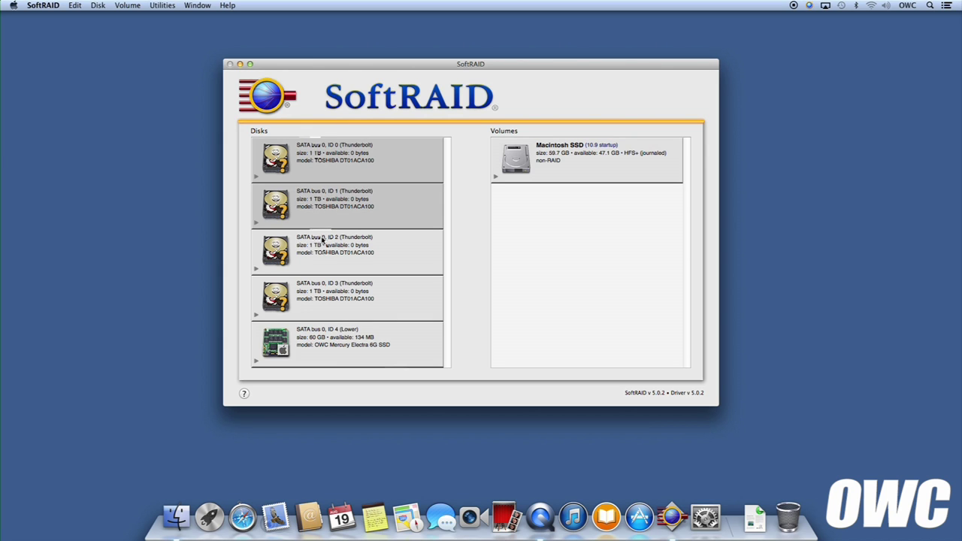
pyautogui.keyDown('super'); pyautogui.click(324, 250); pyautogui.keyUp('super')
pyautogui.keyDown('super'); pyautogui.click(327, 300); pyautogui.keyUp('super')
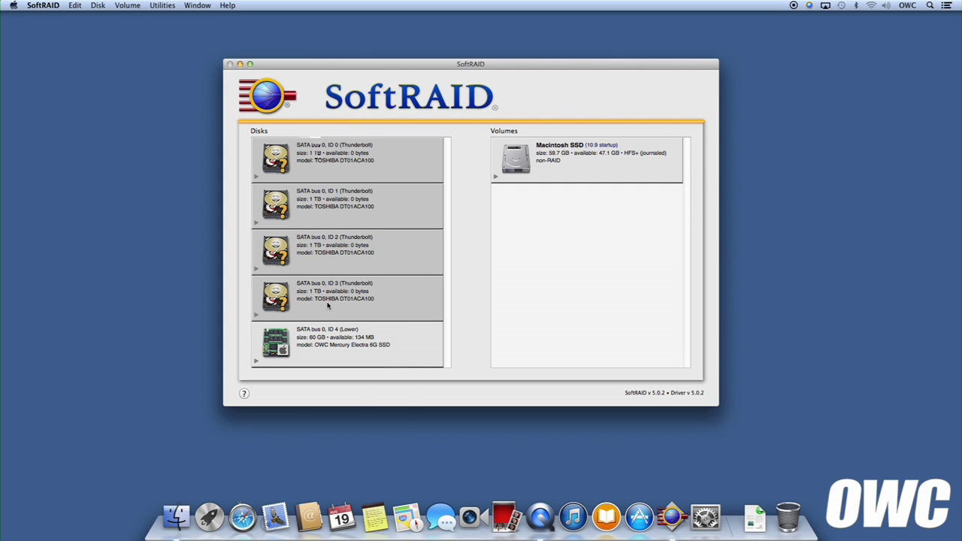
pyautogui.rightClick(327, 304)
pyautogui.click(348, 321)
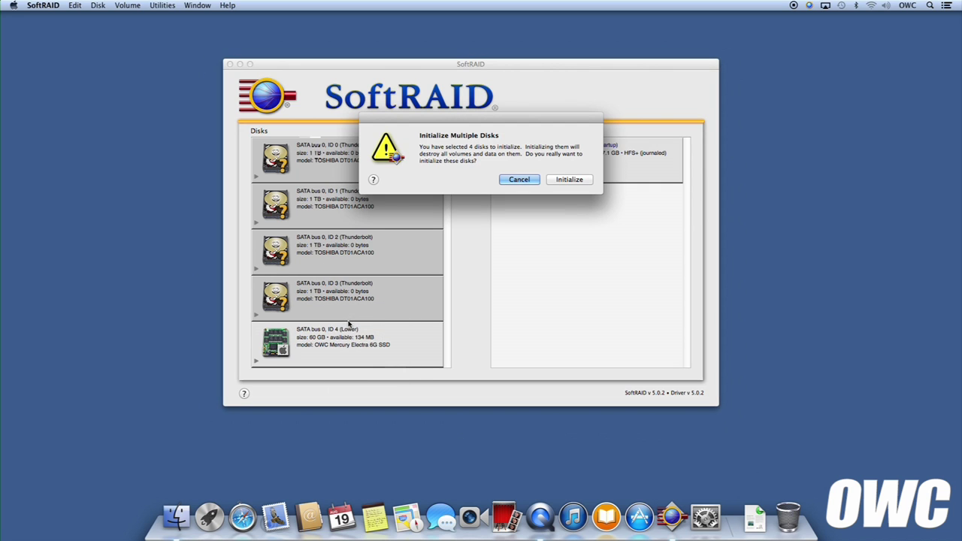
pyautogui.click(571, 180)
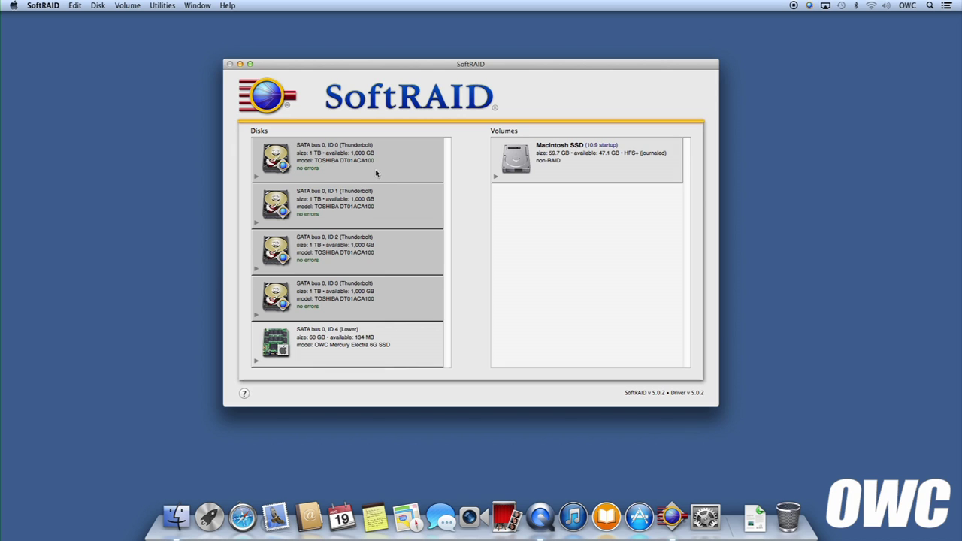
# Create a new RAID 5 volume named 'RAID 5' with the HFS+ file system from the four disks
pyautogui.rightClick(393, 303)
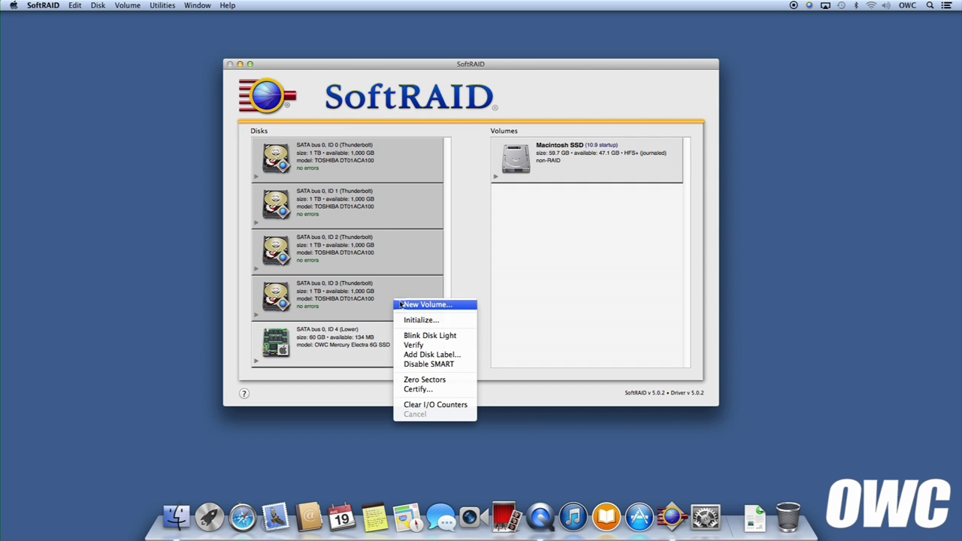
pyautogui.click(408, 305)
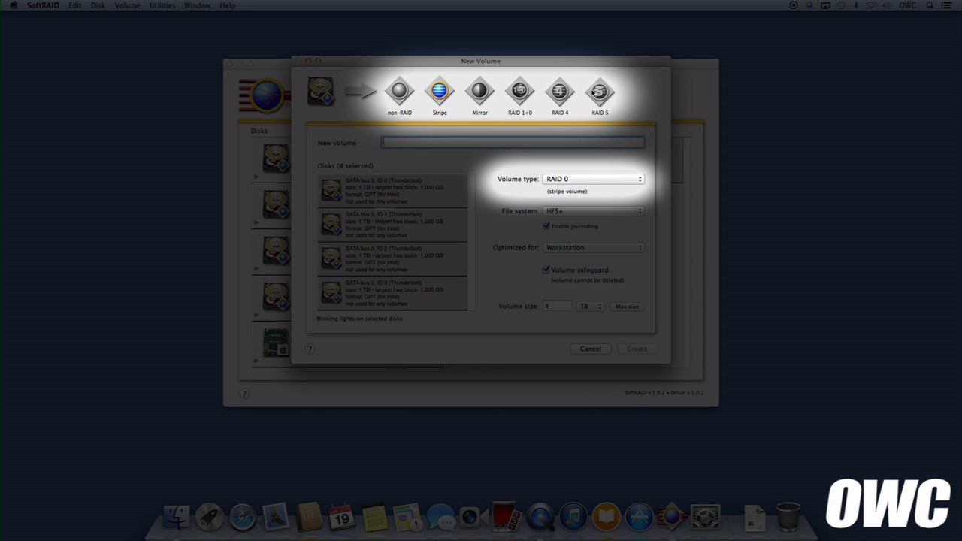
pyautogui.click(598, 93)
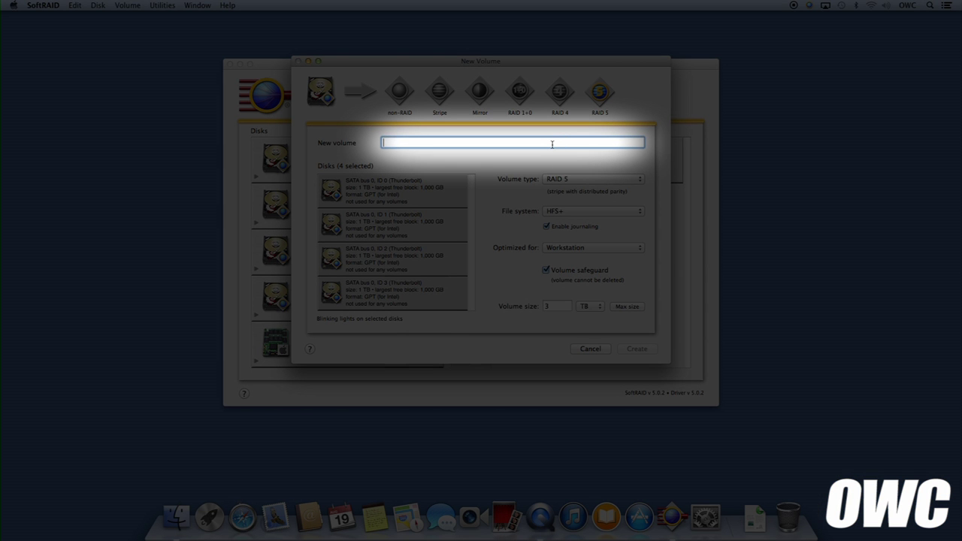
pyautogui.write('RAID 5')
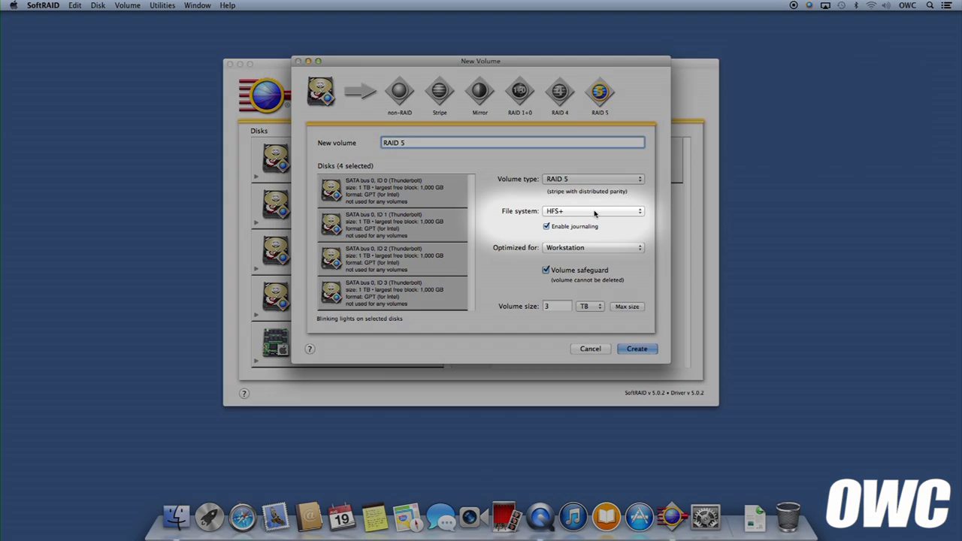
pyautogui.click(595, 212)
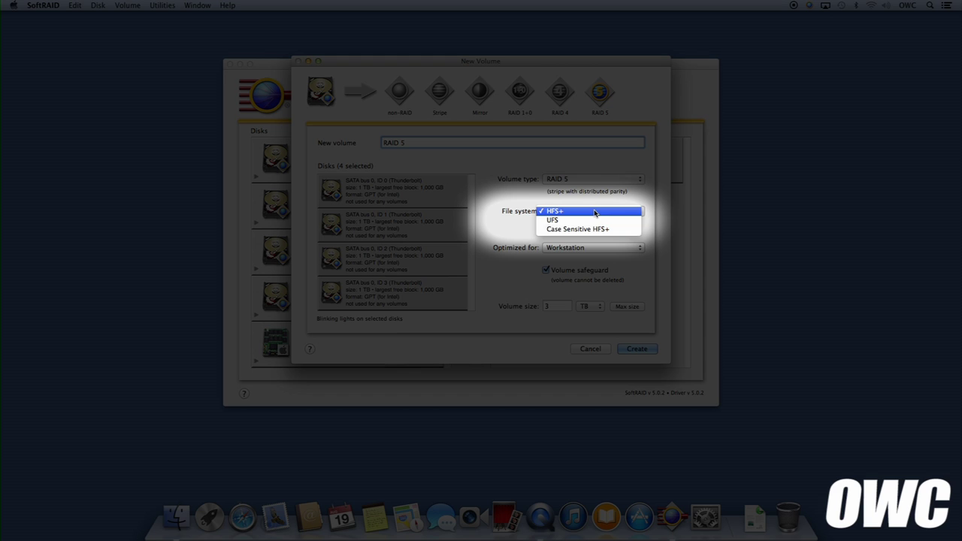
pyautogui.click(594, 212)
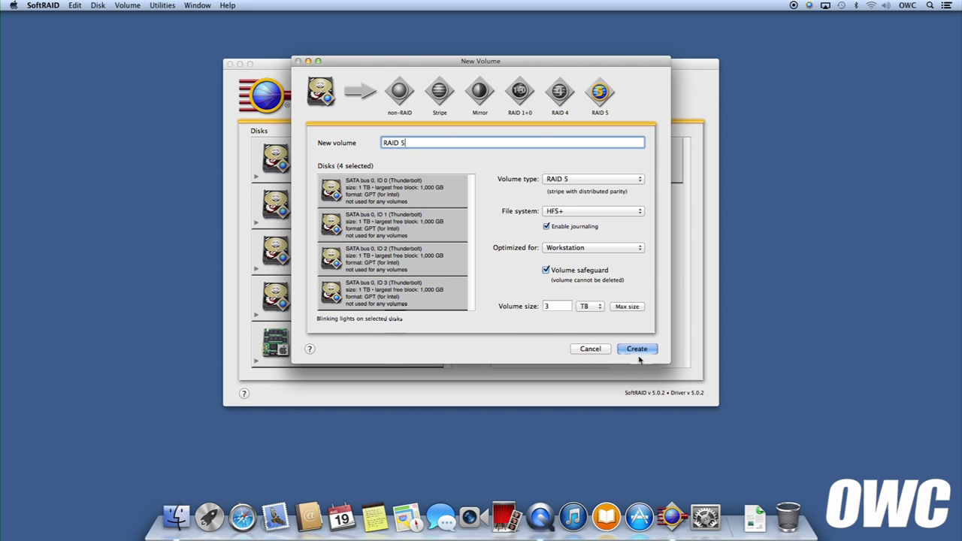
pyautogui.click(638, 348)
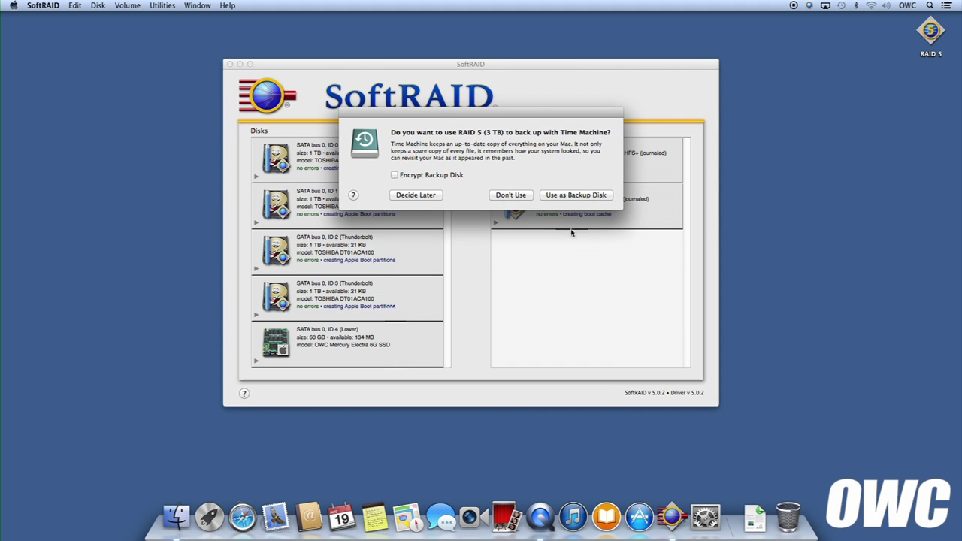
# Choose Don't Use in the Time Machine prompt for the RAID 5 volume
pyautogui.click(513, 196)
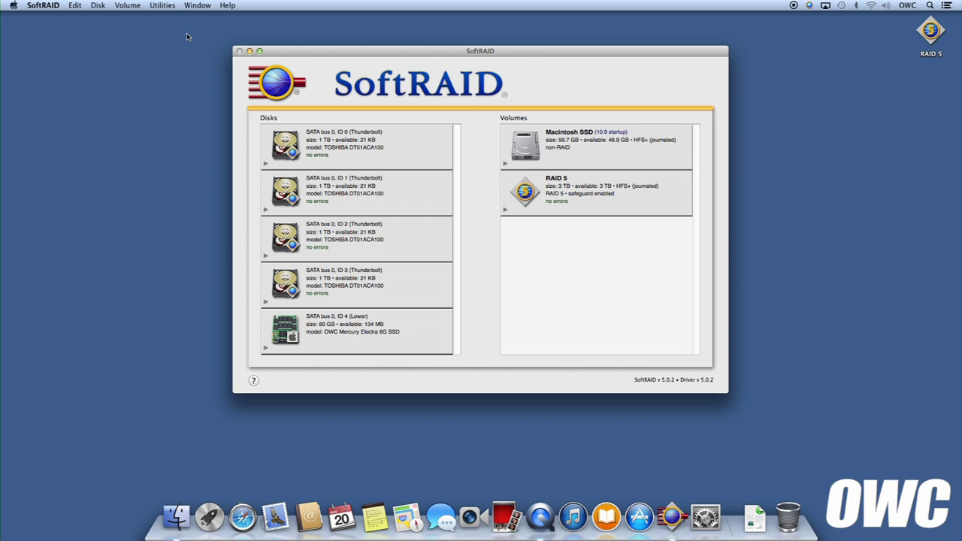
# Enable email notifications from the SoftRAID menu's Email Notification settings
pyautogui.click(50, 8)
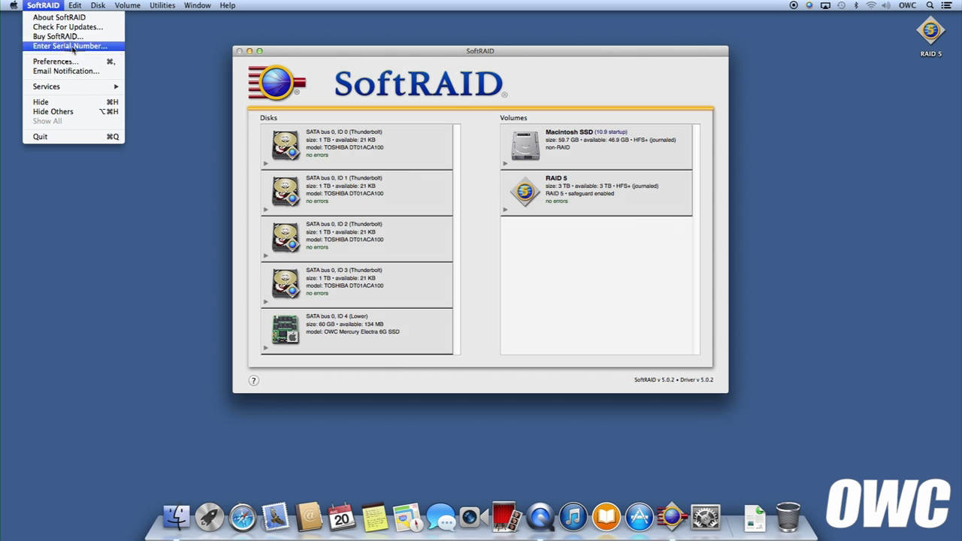
pyautogui.click(65, 71)
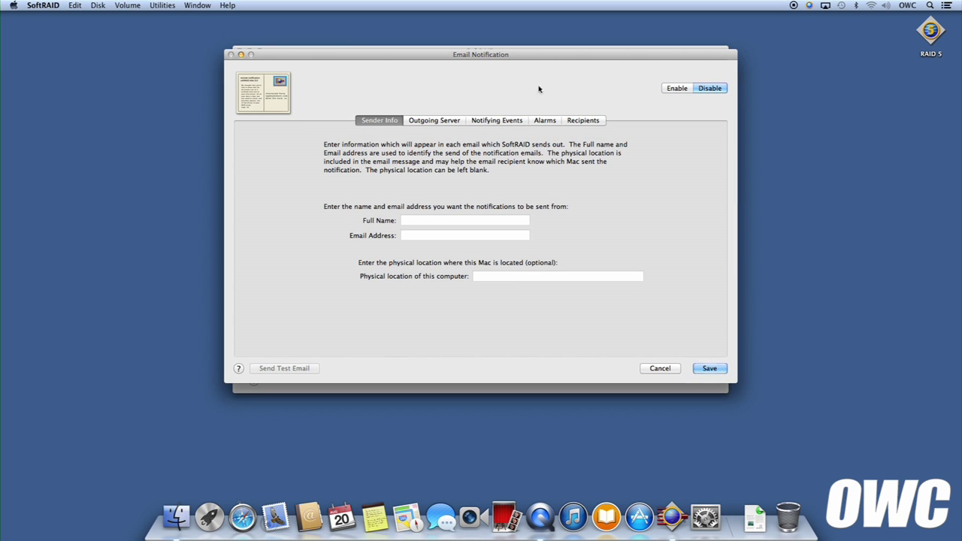
pyautogui.click(667, 90)
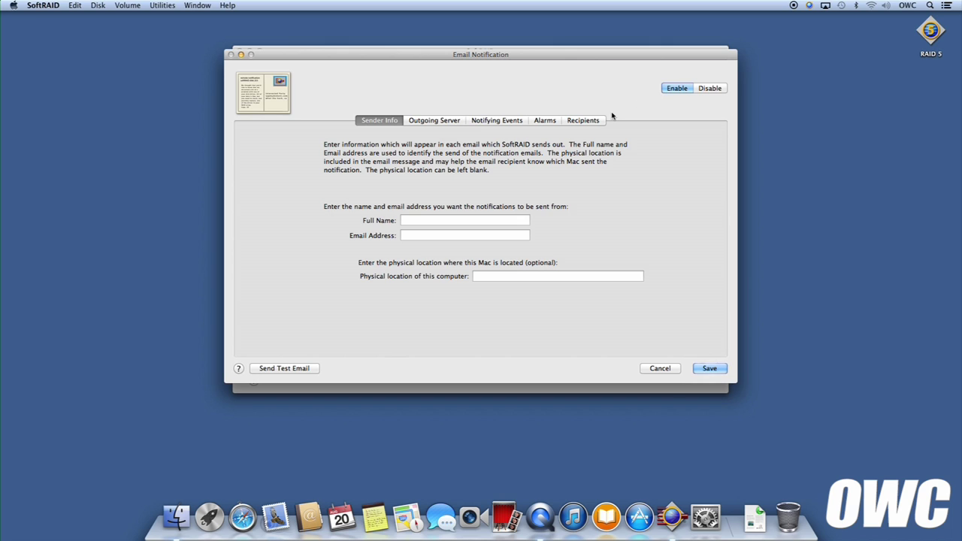
# Set the sender's full name to 'SoftRAID Alert' and enter the sender's e-mail address
pyautogui.click(448, 222)
pyautogui.write('SoftRAID Alert')
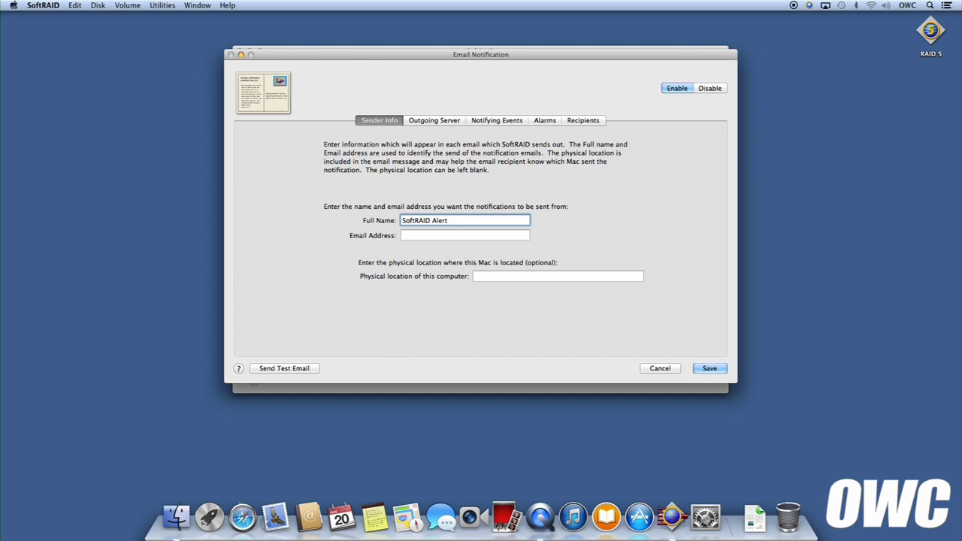
pyautogui.press('Tab')
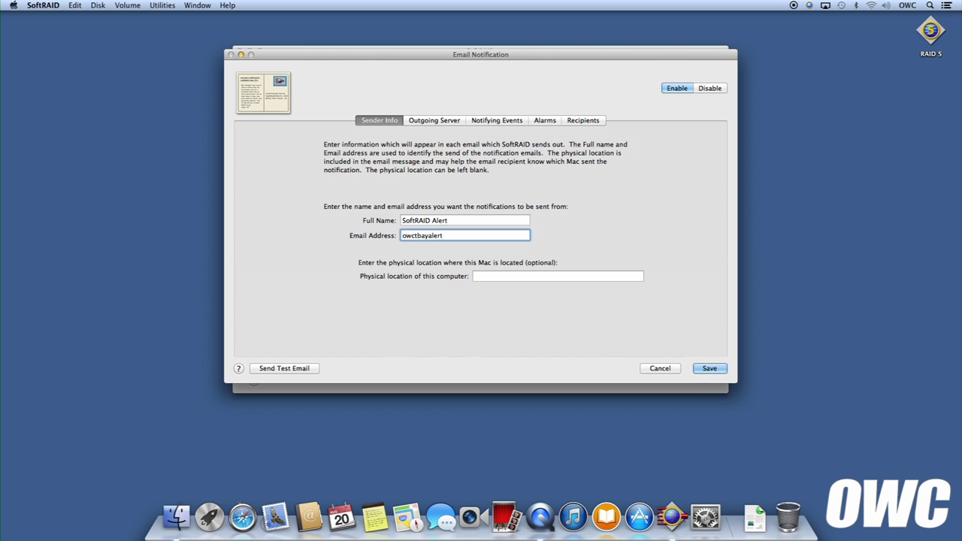
pyautogui.click(488, 276)
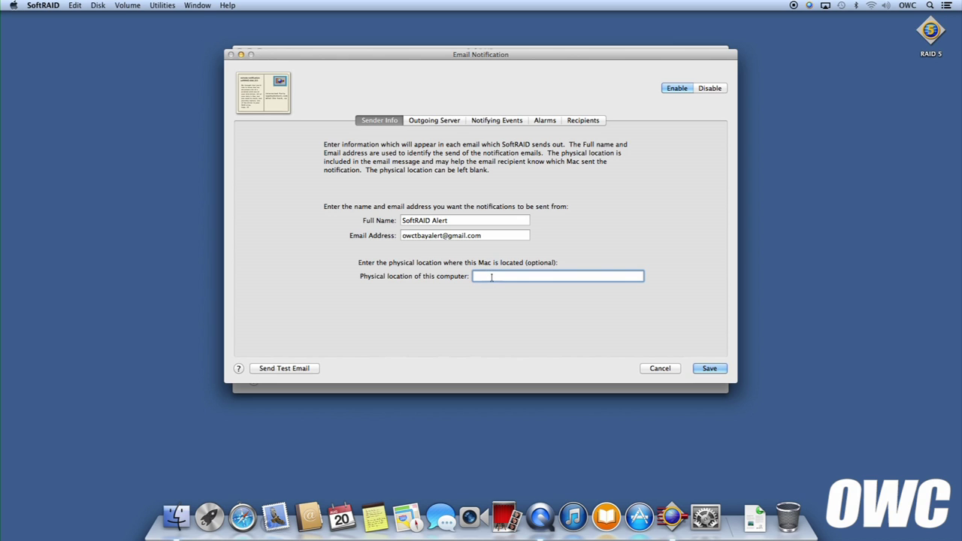
pyautogui.click(429, 122)
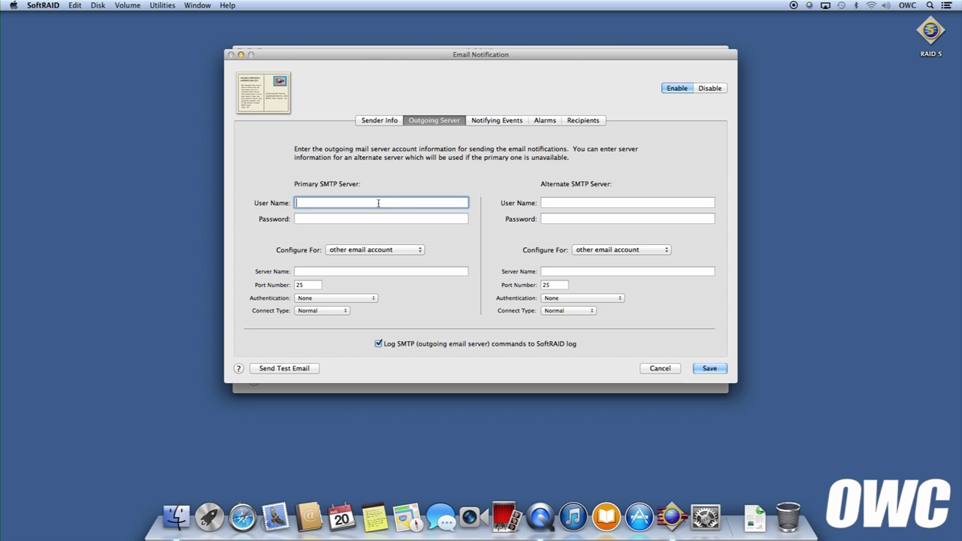
# Enter the Gmail account's user name and password, and apply the Gmail preset for the outgoing server
pyautogui.click(381, 219)
pyautogui.write('••••••')
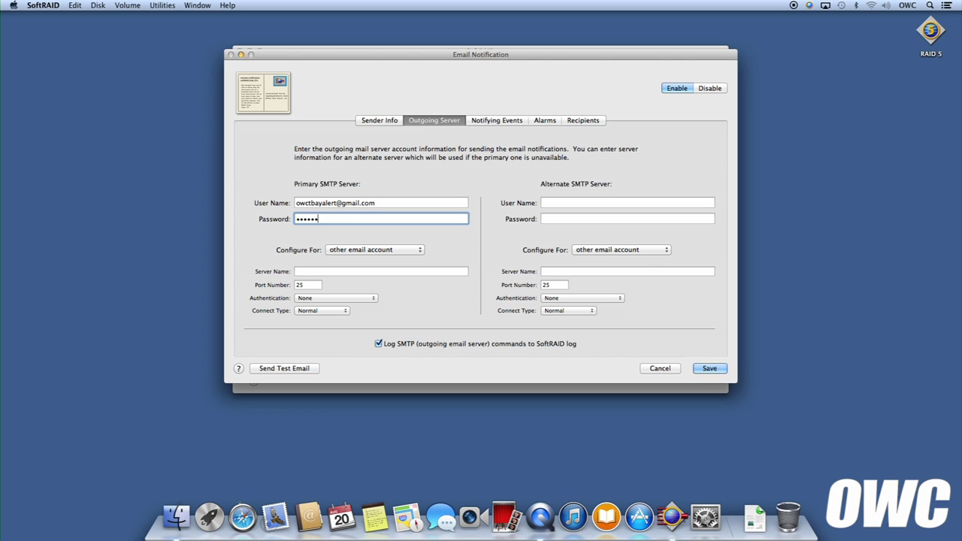
pyautogui.write('••••••••')
pyautogui.click(370, 251)
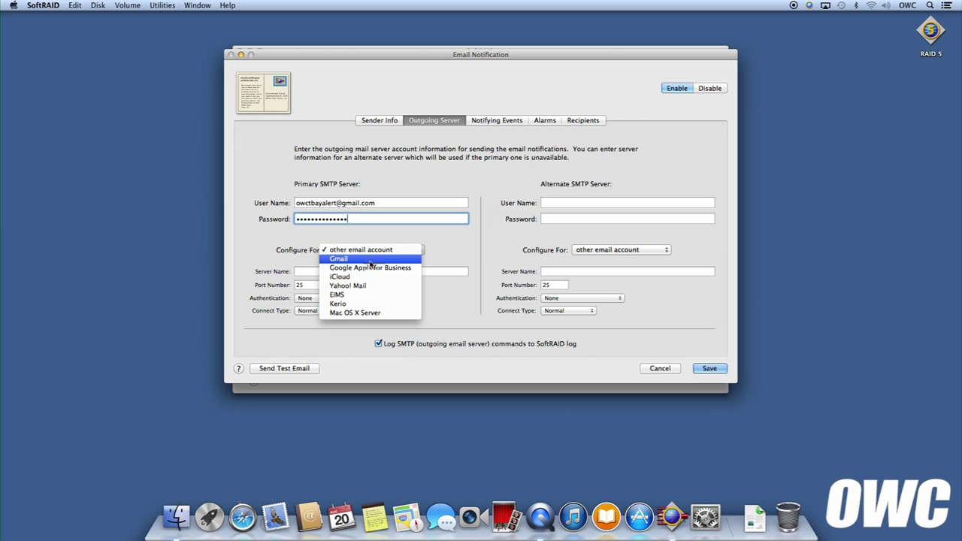
pyautogui.click(370, 260)
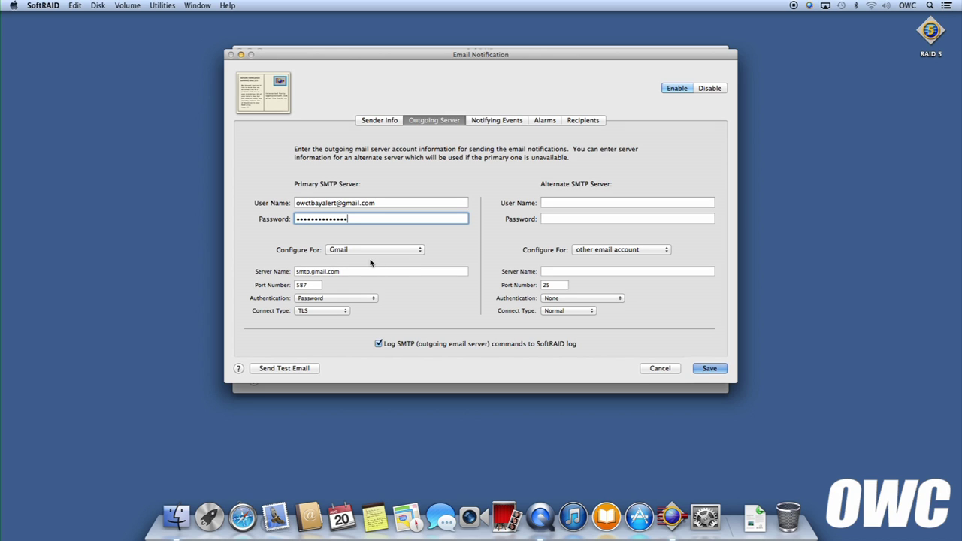
# Add RAID 1 missing-disk and Mac-reboot notifications, plus the volume-almost-full alarm
pyautogui.click(498, 122)
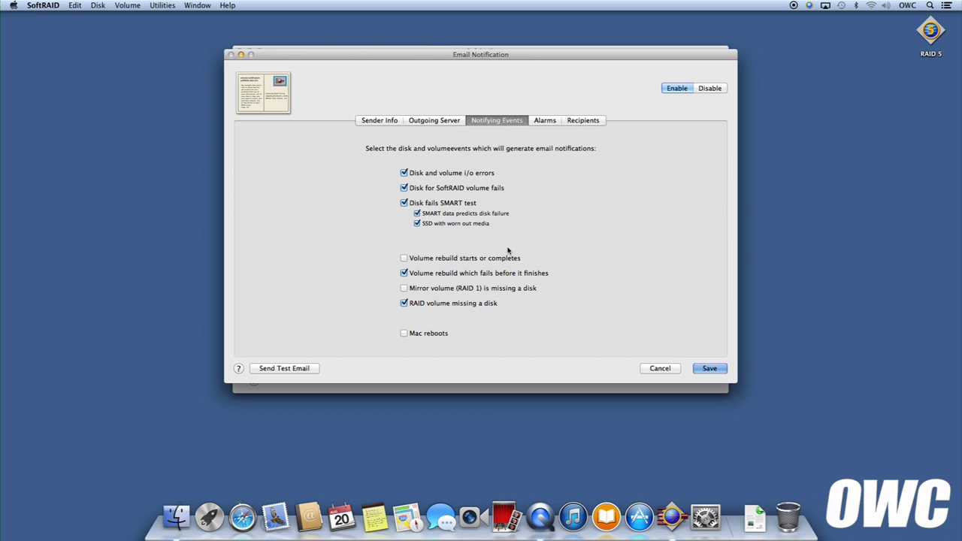
pyautogui.click(513, 292)
pyautogui.click(423, 335)
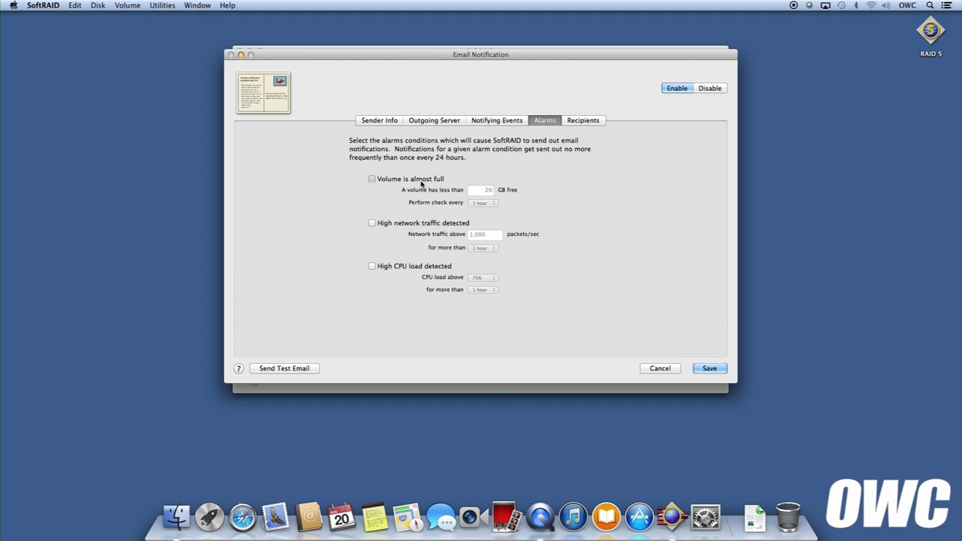
pyautogui.click(422, 180)
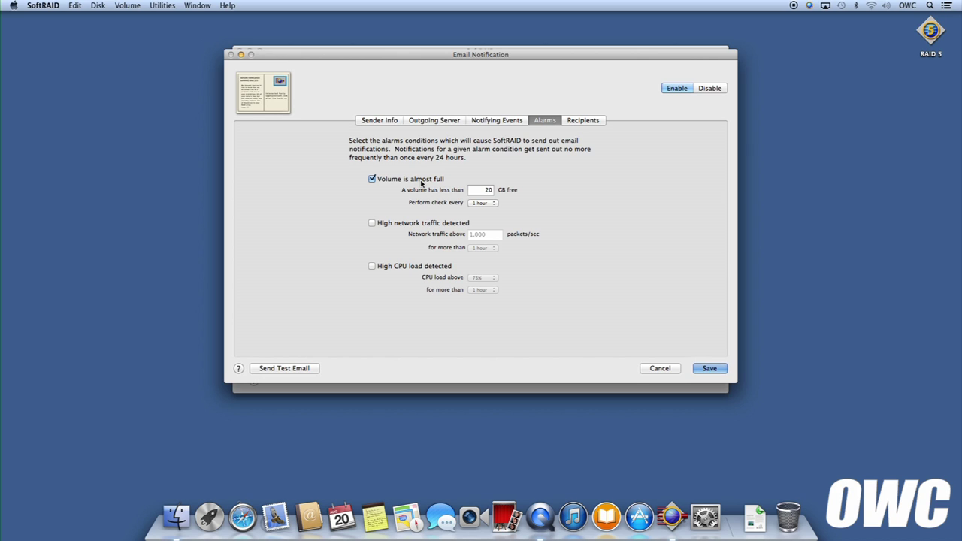
# Enter a recipient's full name and e-mail address in the Recipients table, then send a test email
pyautogui.click(583, 122)
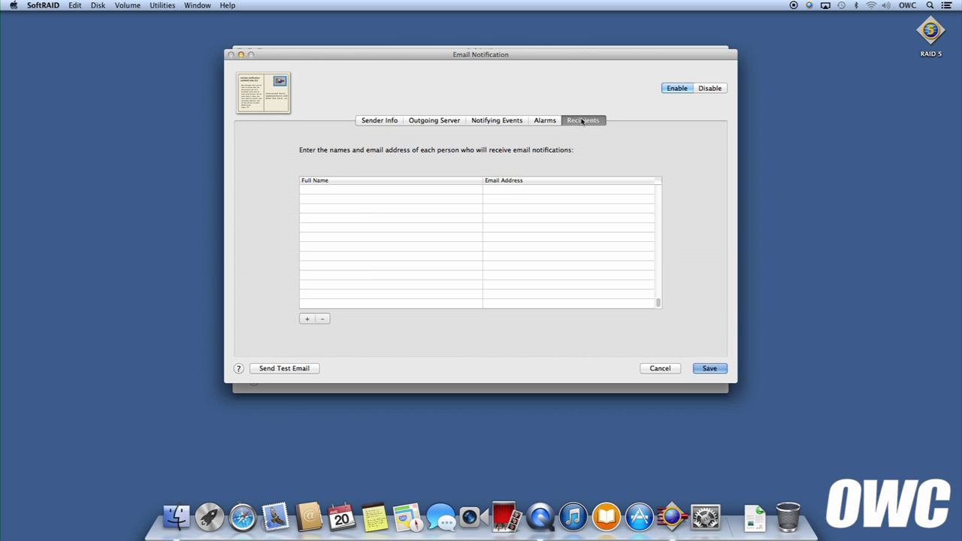
pyautogui.click(437, 190)
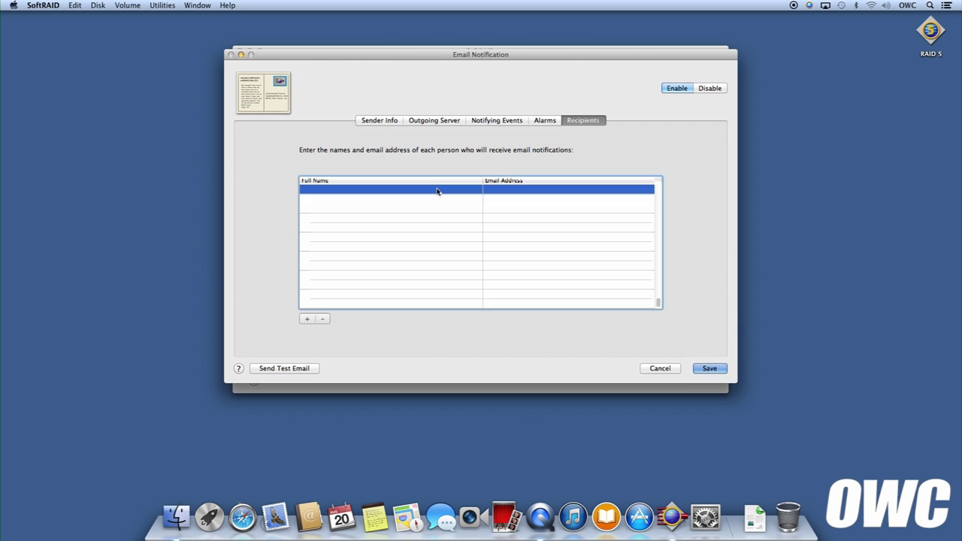
pyautogui.click(437, 190)
pyautogui.write('OWC')
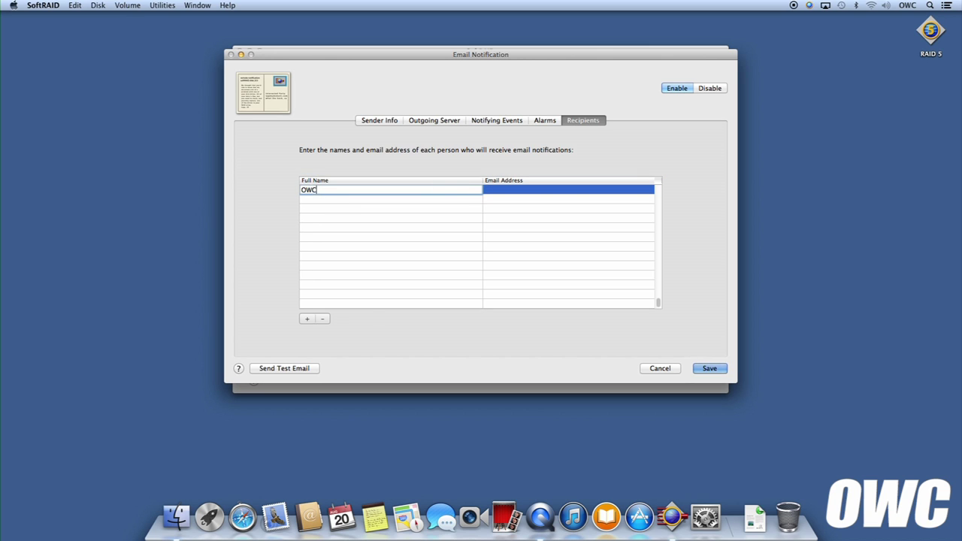
pyautogui.write(' User')
pyautogui.press('Tab')
pyautogui.click(420, 200)
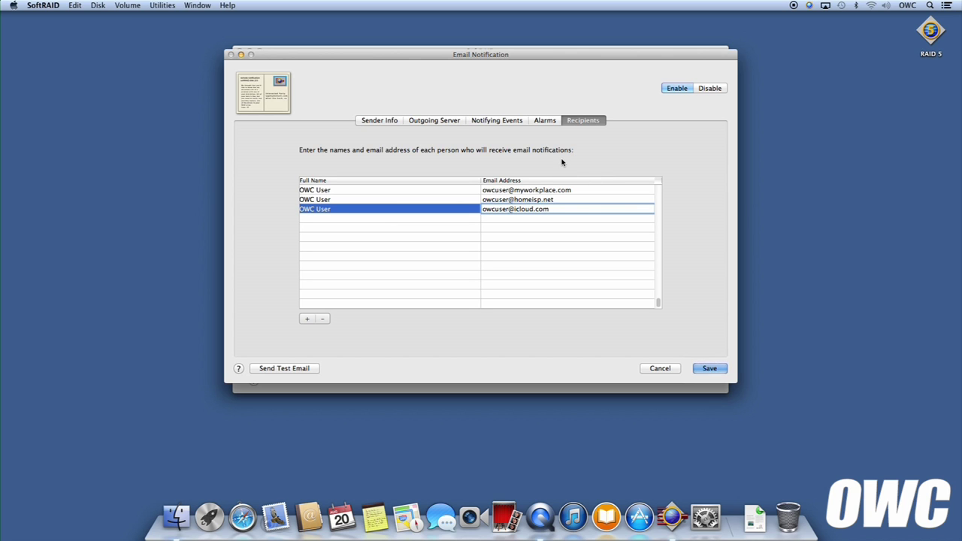
pyautogui.click(300, 370)
# Save the email notification settings and quit SoftRAID with Cmd+Q
pyautogui.click(703, 368)
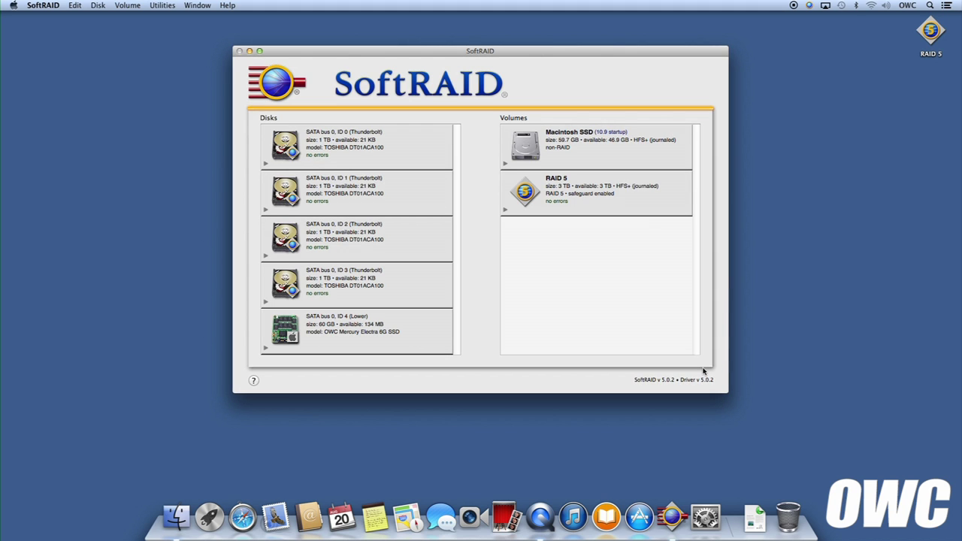
pyautogui.press('super+q')
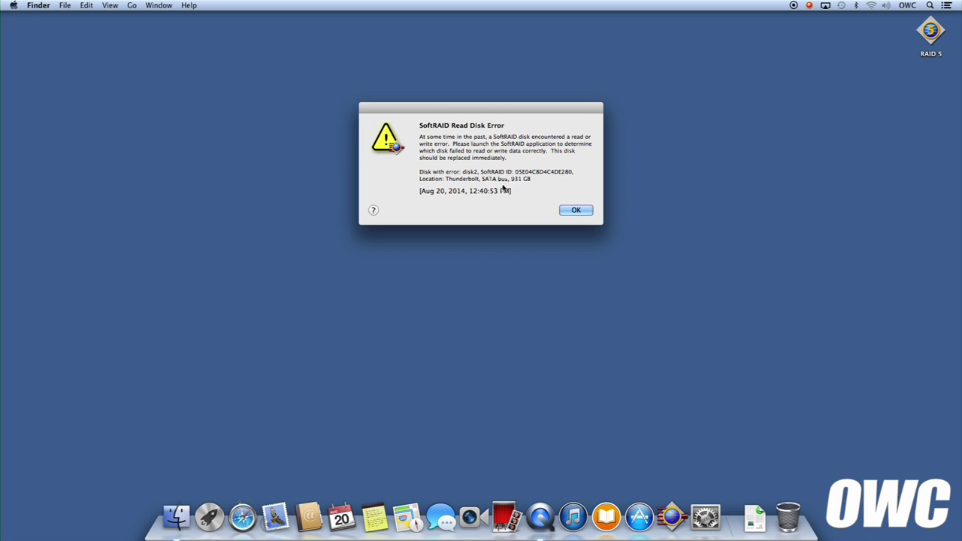
# Dismiss the read error alert, relaunch SoftRAID from the menu-bar monitor, and select failing disk ID 2
pyautogui.click(582, 211)
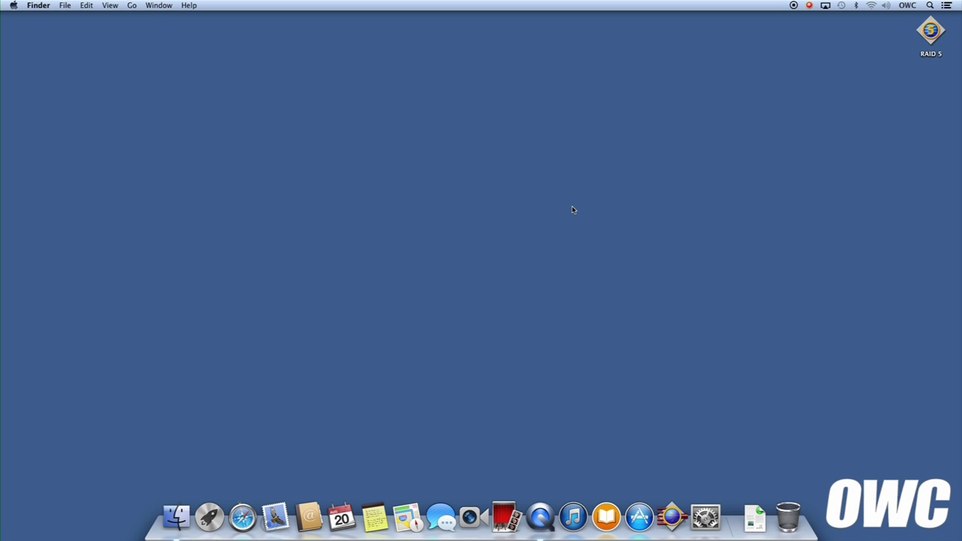
pyautogui.click(809, 6)
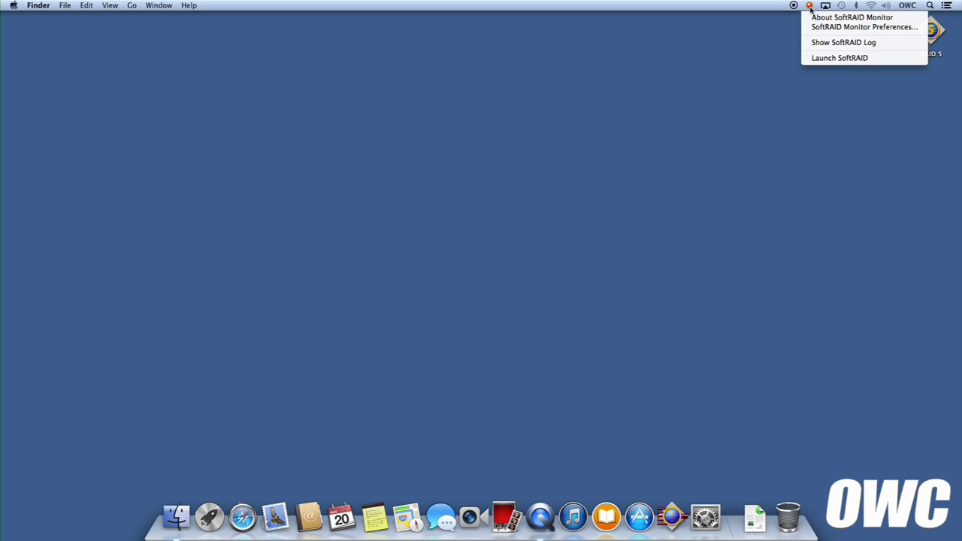
pyautogui.click(823, 60)
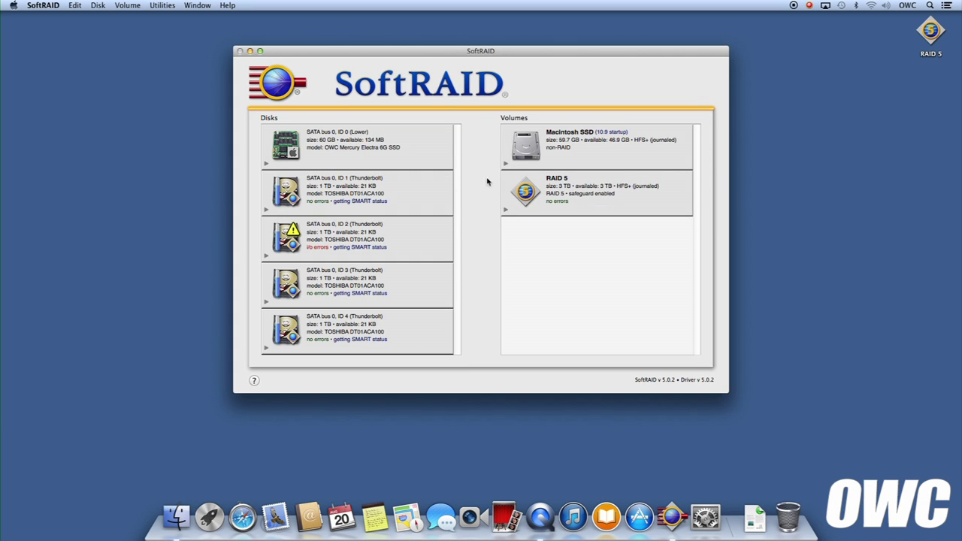
pyautogui.click(390, 246)
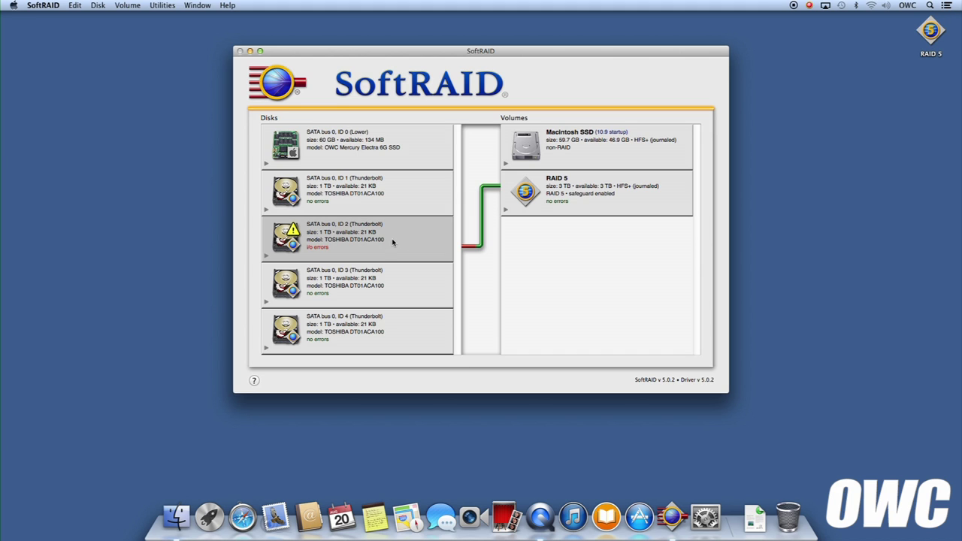
# Unmount the RAID 5 volume
pyautogui.click(593, 179)
pyautogui.rightClick(592, 181)
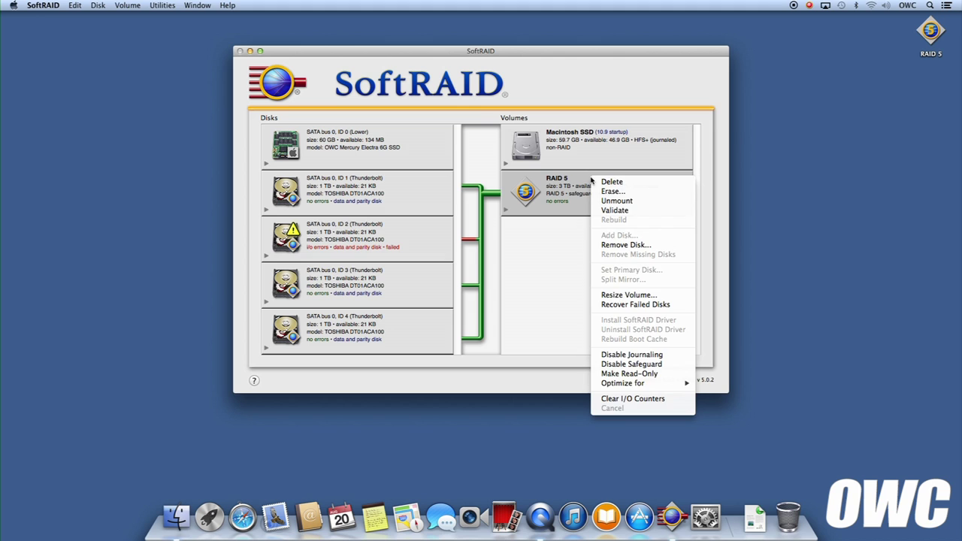
pyautogui.click(616, 201)
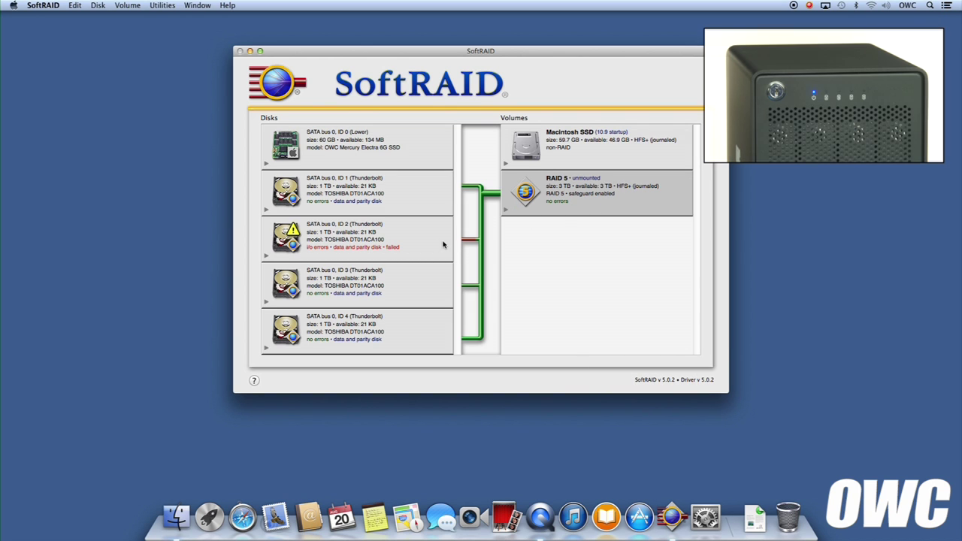
# Blink failing disk ID 2's light to locate it, then quit SoftRAID
pyautogui.rightClick(424, 239)
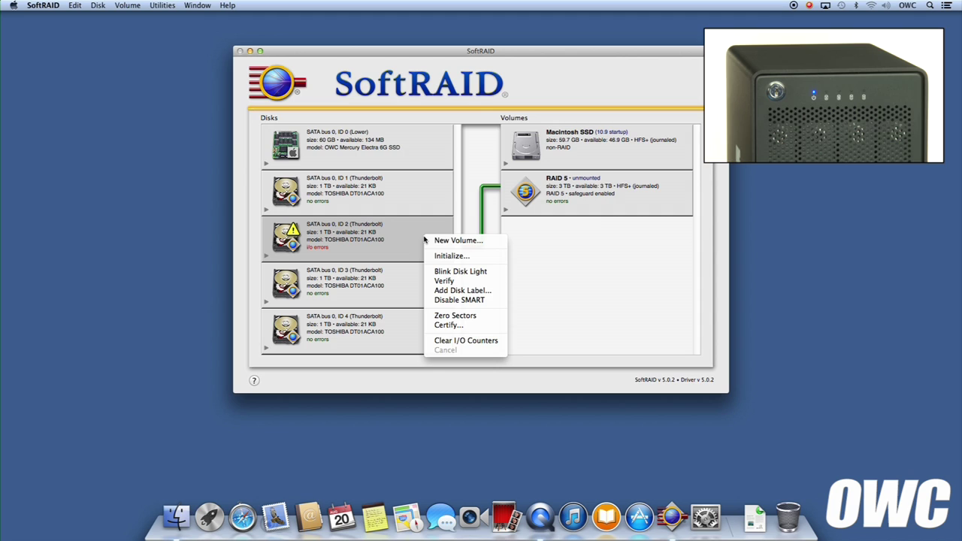
pyautogui.click(443, 272)
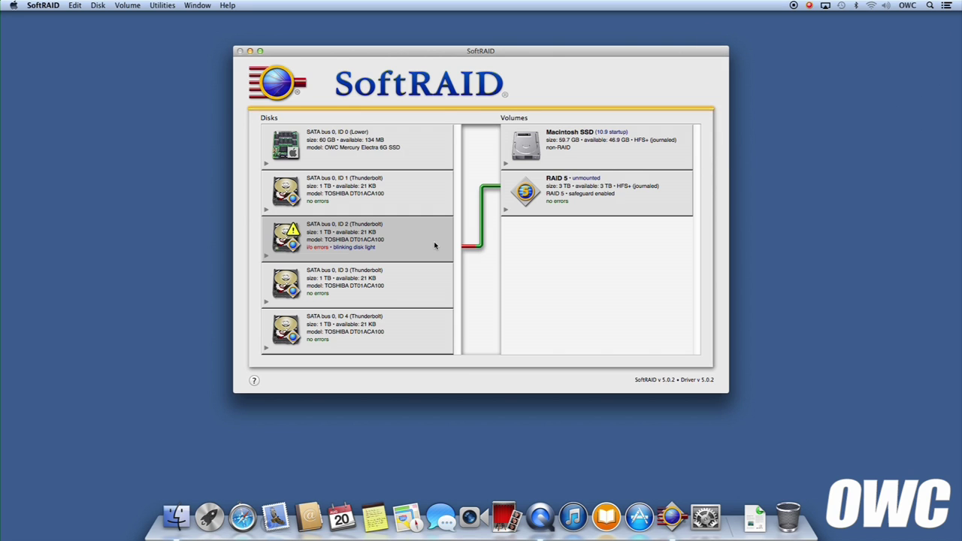
pyautogui.press('super+q')
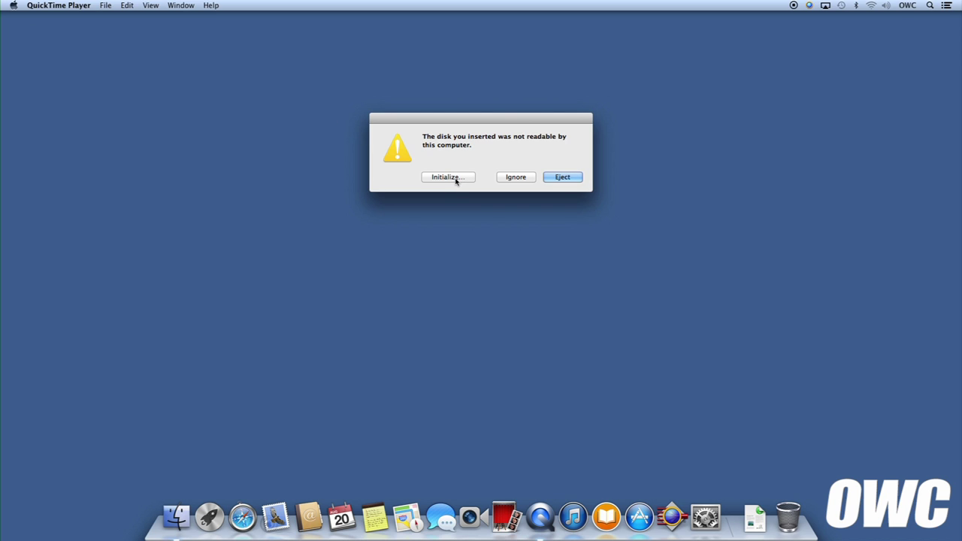
# Ignore the 'disk not readable' warning and reopen SoftRAID from the Dock
pyautogui.click(528, 179)
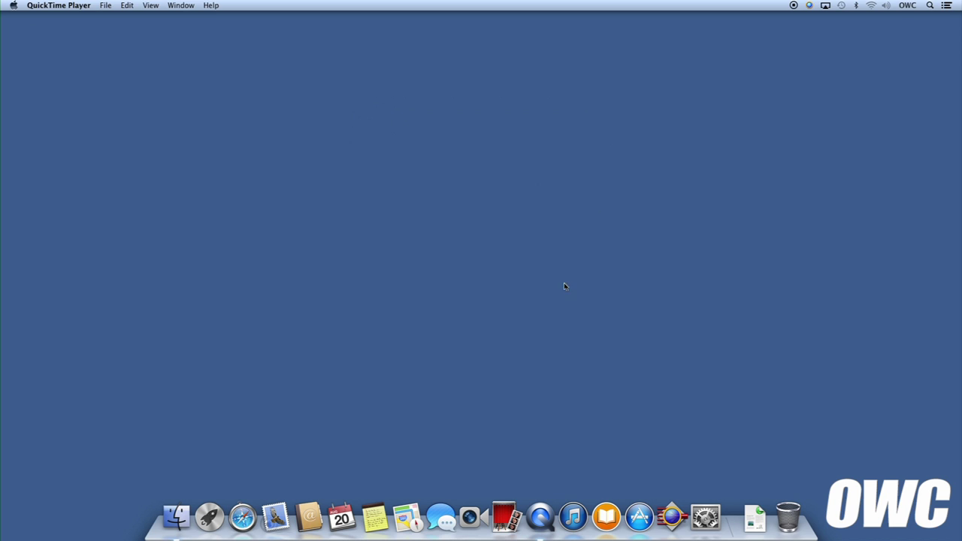
pyautogui.click(673, 514)
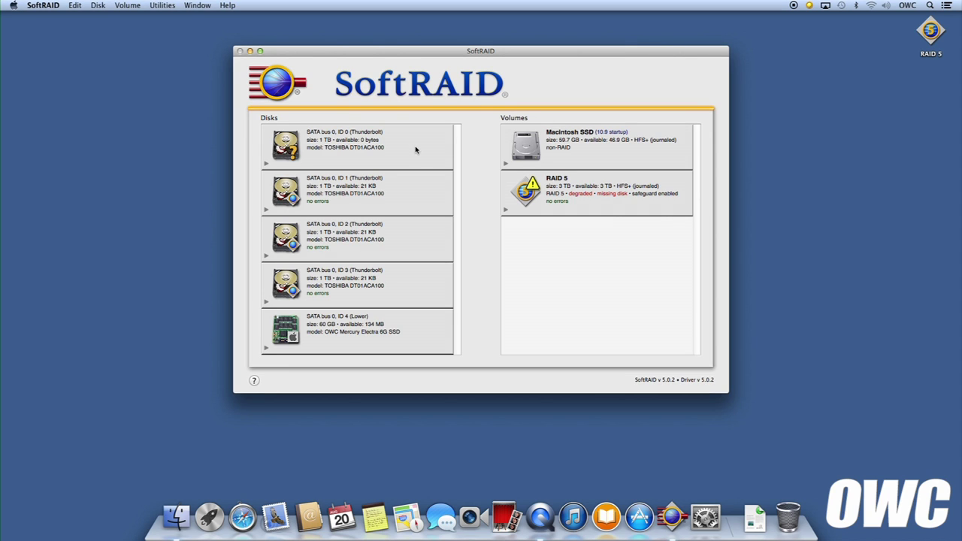
# Initialize the replacement 1 TB disk ID 0, confirming the erase and authorizing with the admin password
pyautogui.click(415, 150)
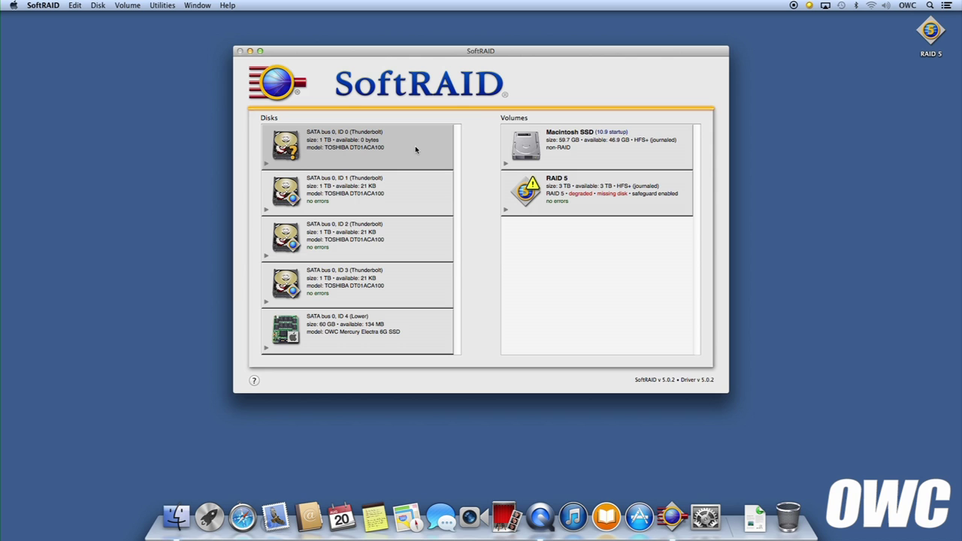
pyautogui.rightClick(415, 150)
pyautogui.click(423, 167)
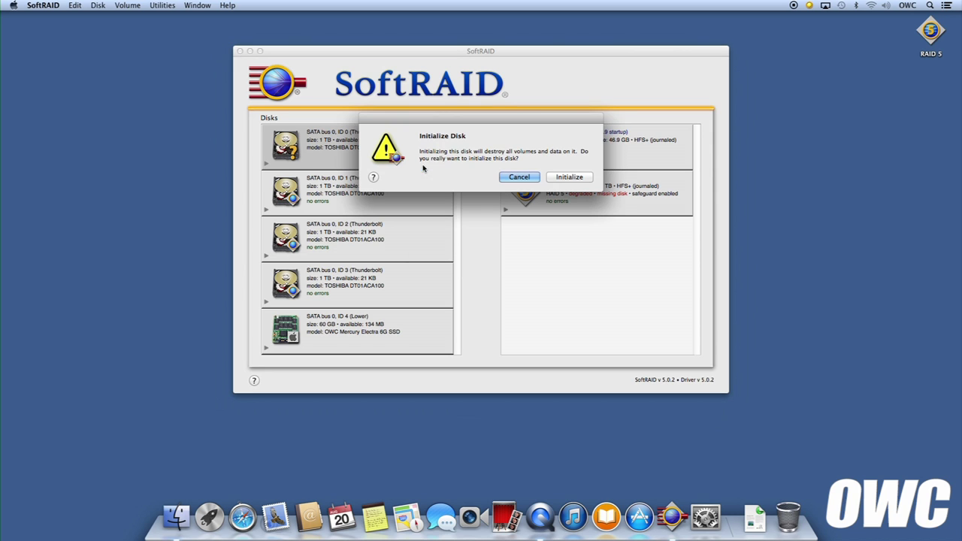
pyautogui.click(570, 178)
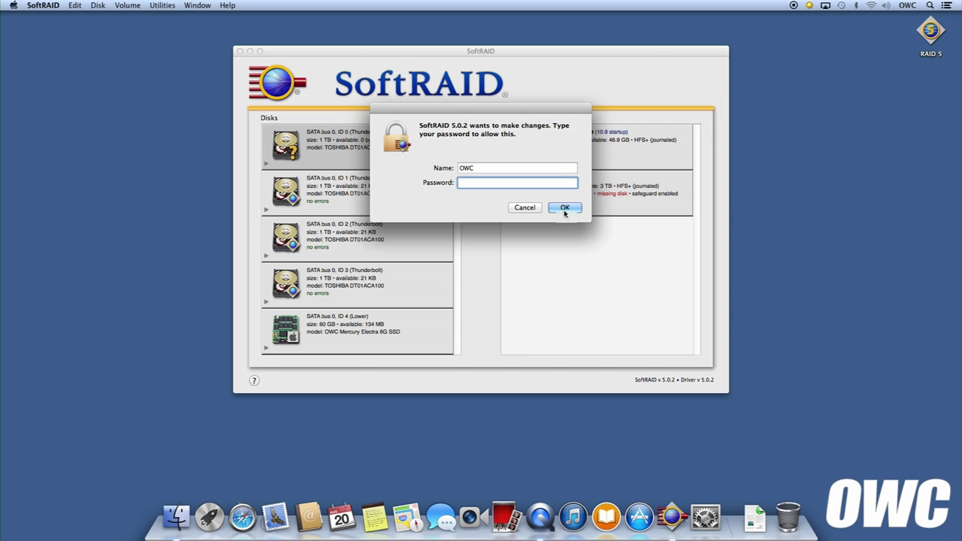
pyautogui.click(565, 209)
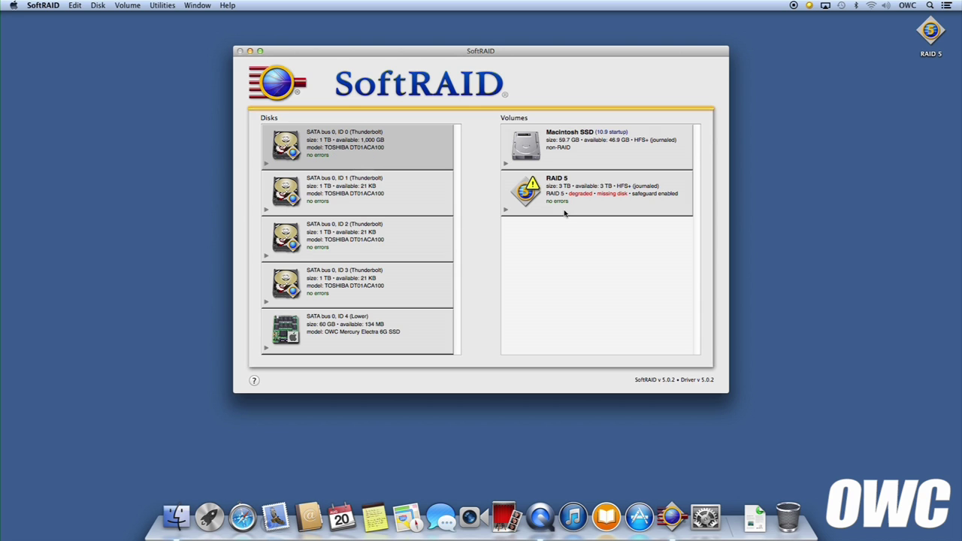
# Add the Thunderbolt disk ID 0 to the degraded RAID 5 volume and confirm to start rebuilding
pyautogui.click(554, 199)
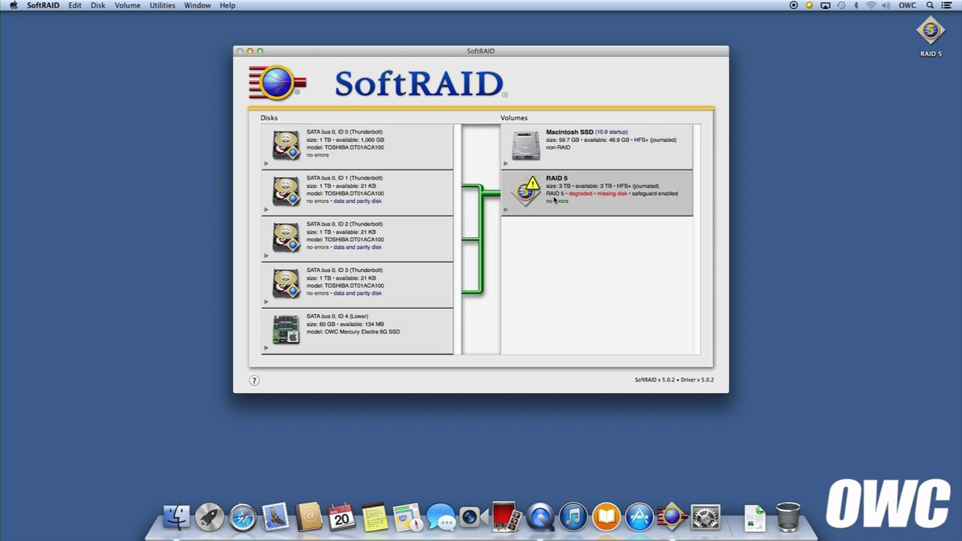
pyautogui.rightClick(554, 199)
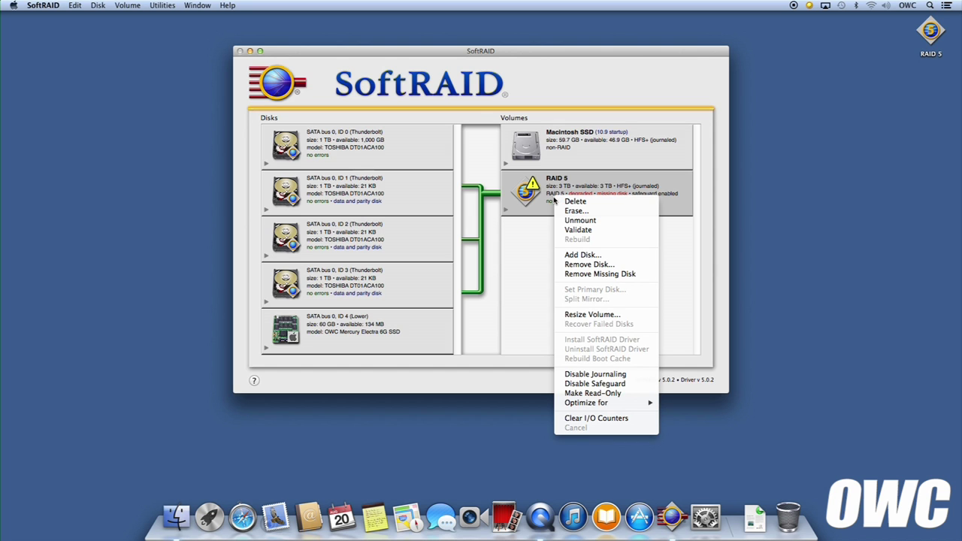
pyautogui.click(568, 257)
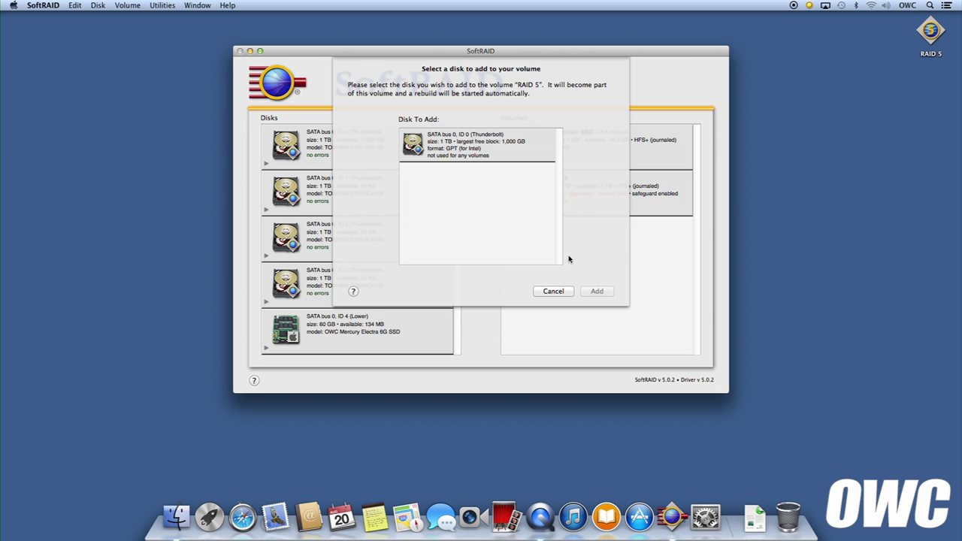
pyautogui.click(503, 156)
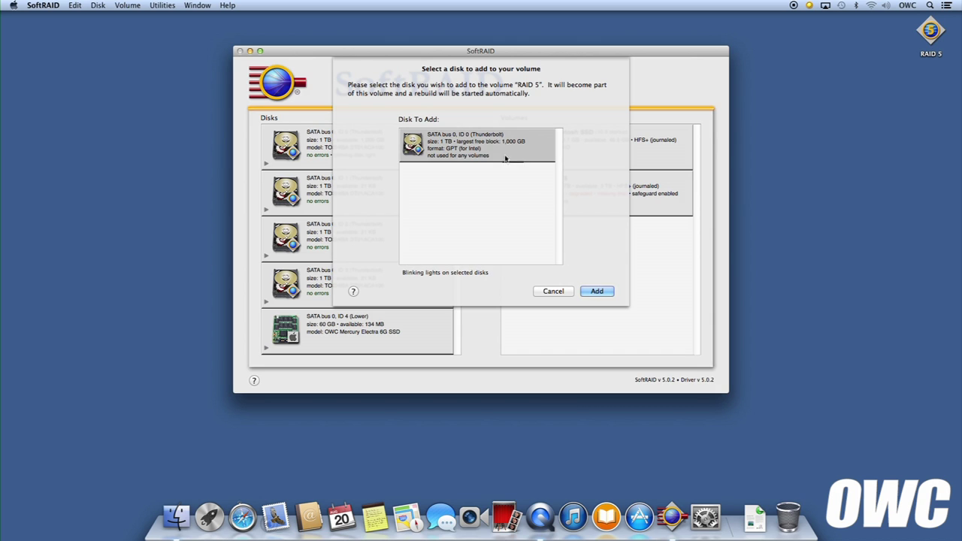
pyautogui.click(597, 293)
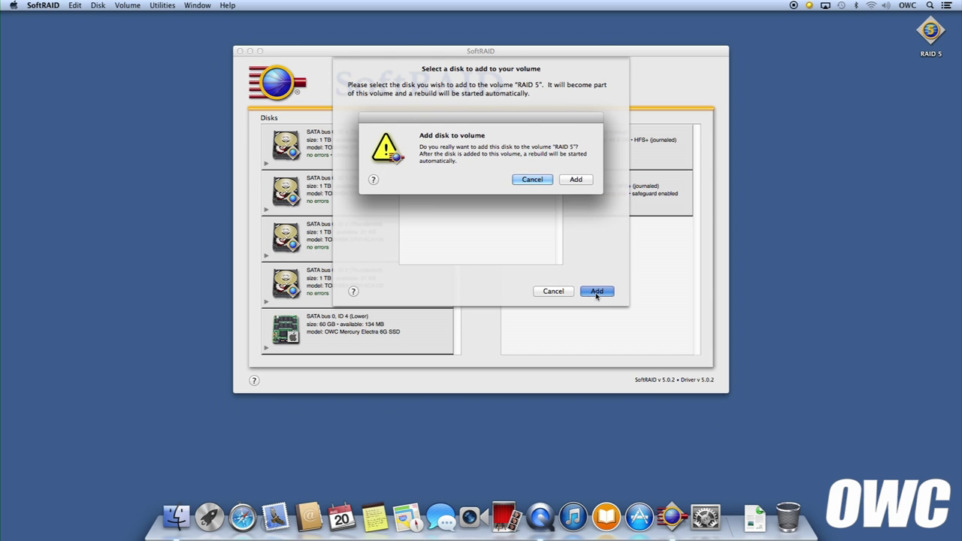
pyautogui.click(574, 180)
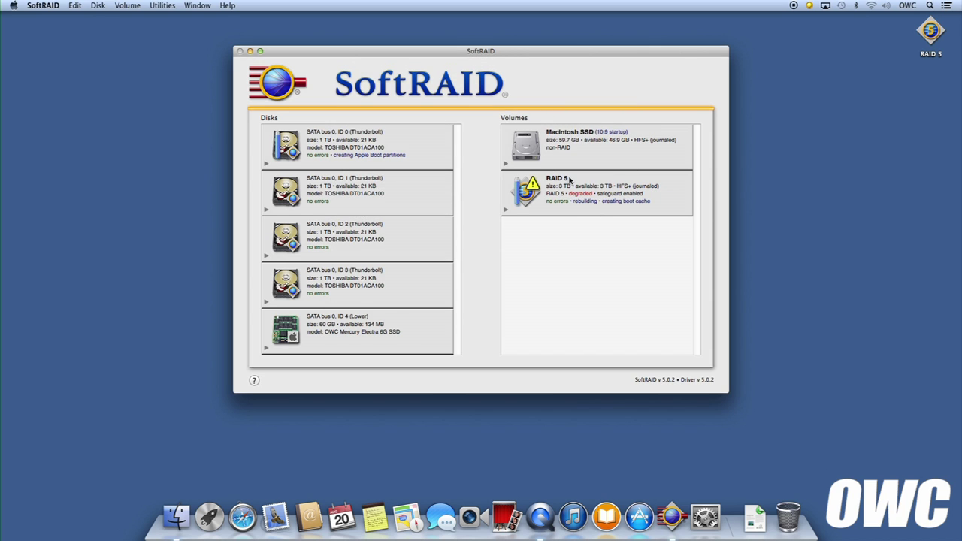